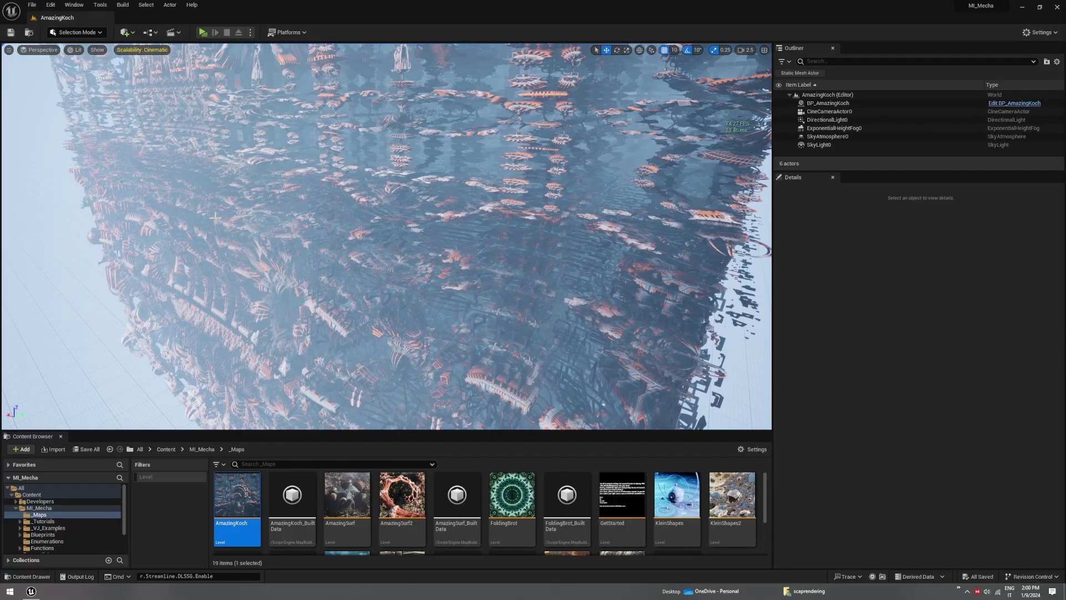
Fly through the fractal structure and select the BP_AmazingKoch actor.
key(w)
mouse_move(292, 238)
right_down()
mouse_move(302, 238)
mouse_move(295, 223)
right_up()
right_drag(416, 290, 417, 289)
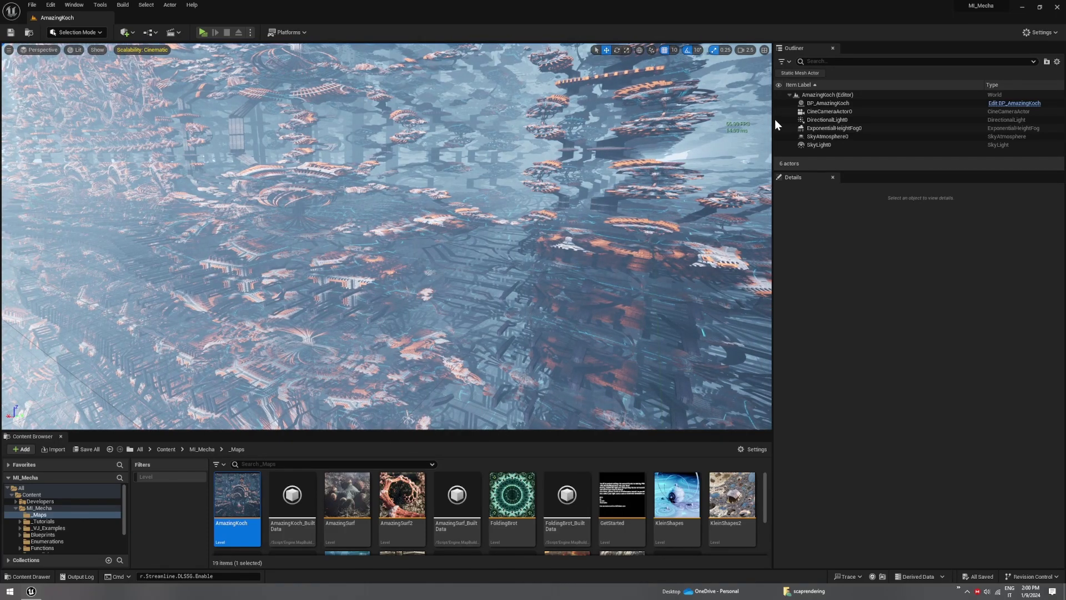
click(826, 104)
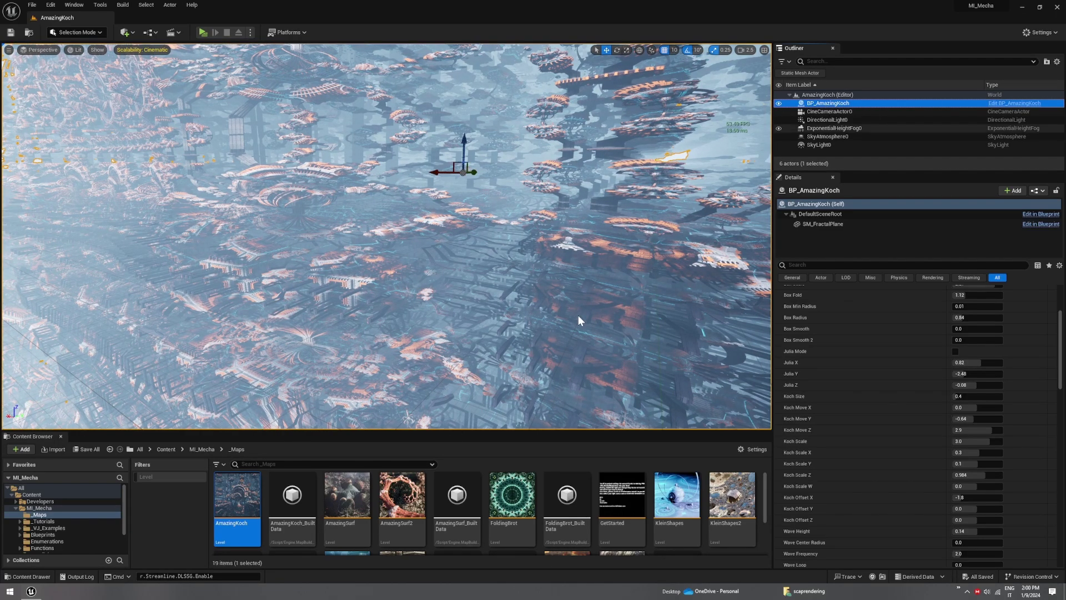
Browse from the MI_Mecha folder into _Maps and select the AmazingKoch level.
click(210, 451)
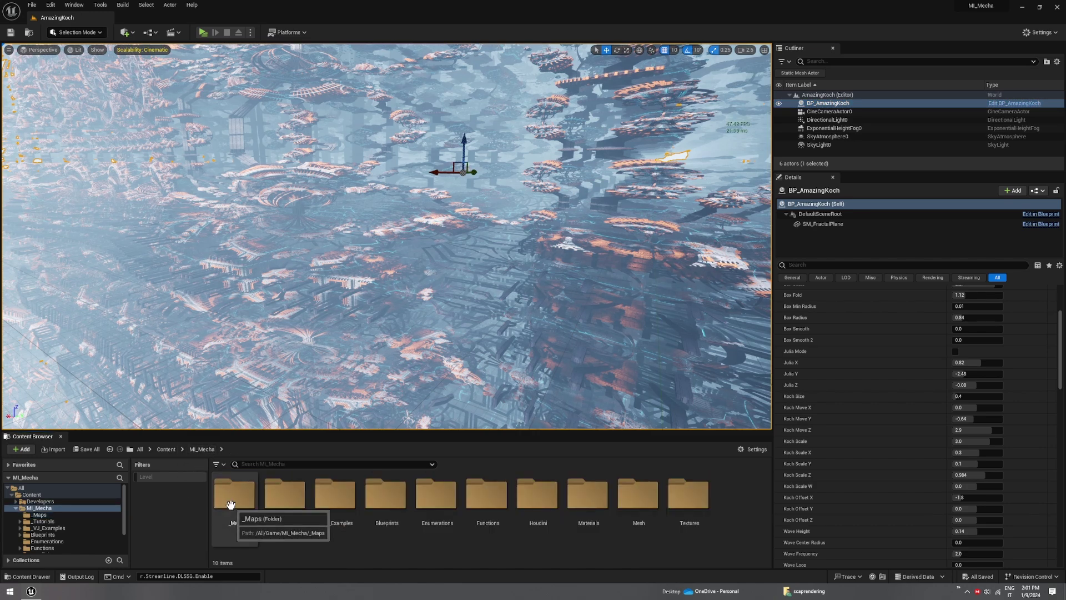
double_click(249, 496)
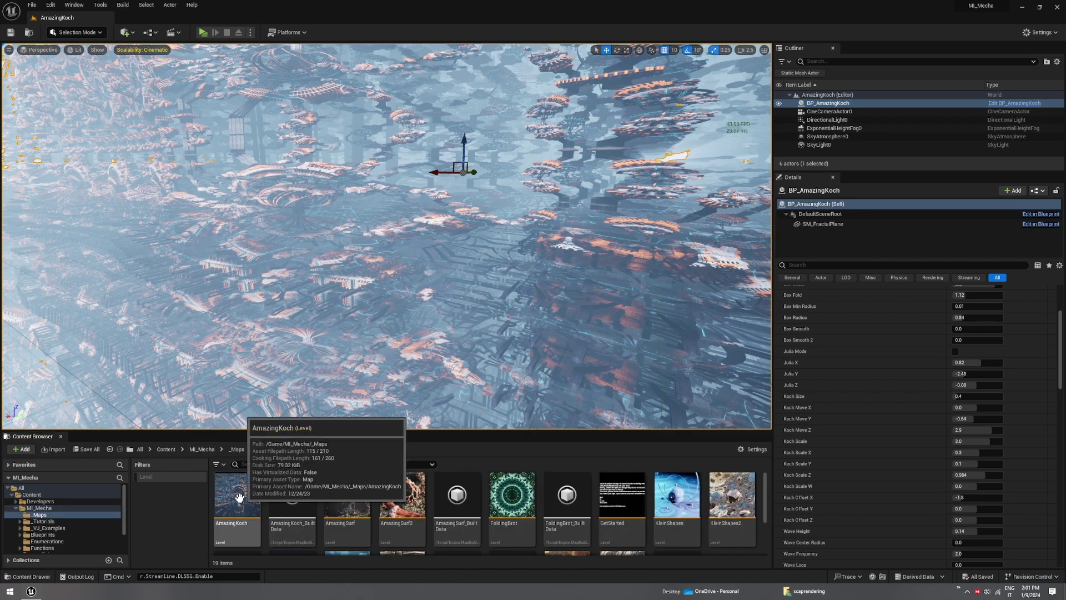
click(241, 500)
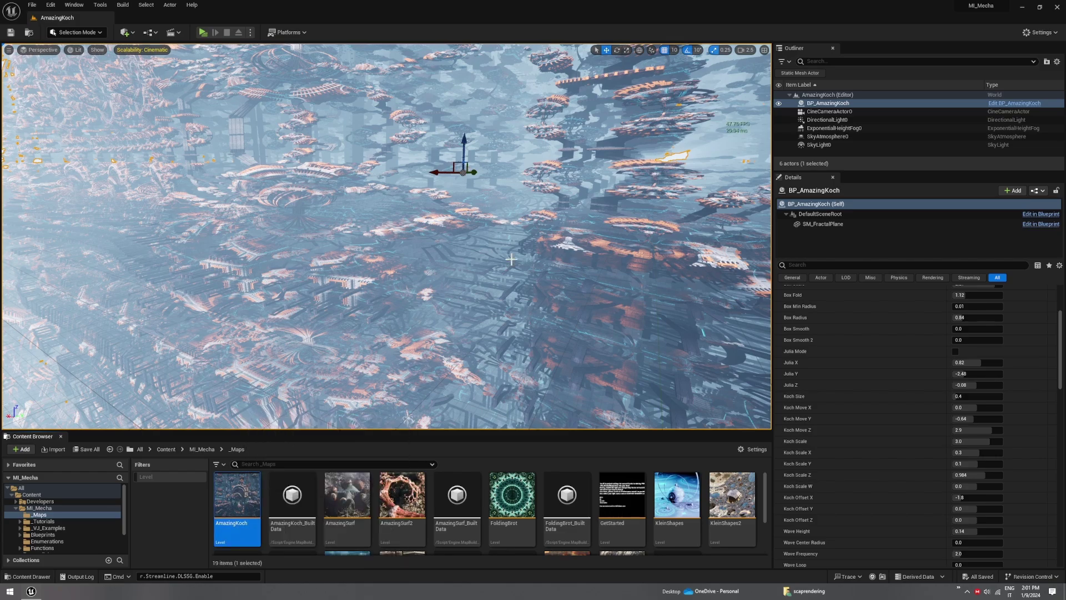
View the fractal through CineCameraActor0 by piloting it, and stop piloting the camera.
right_drag(472, 219, 493, 190)
click(825, 111)
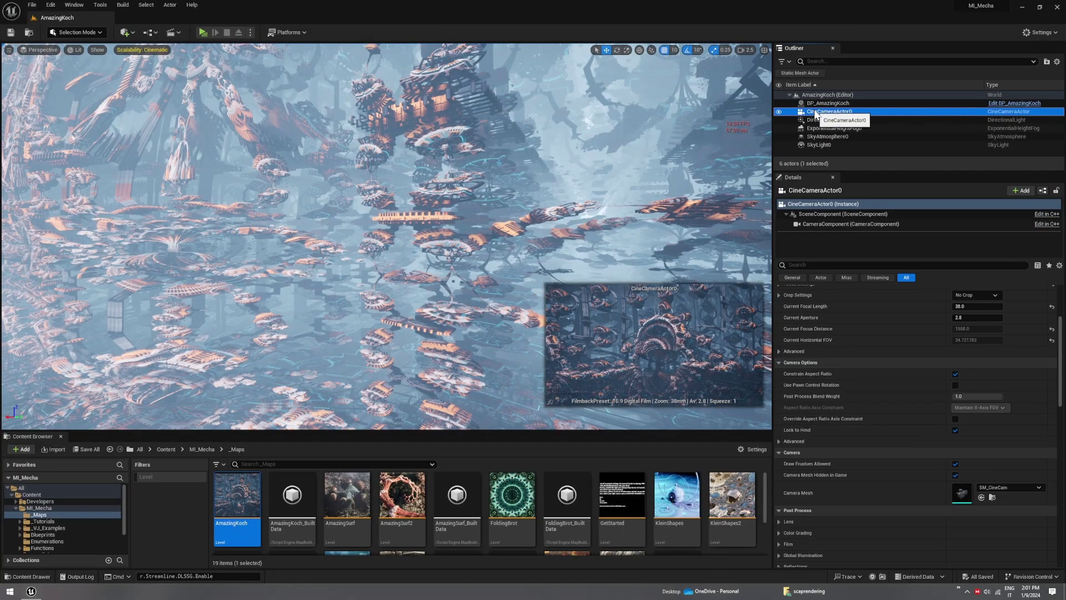
right_click(824, 113)
click(848, 195)
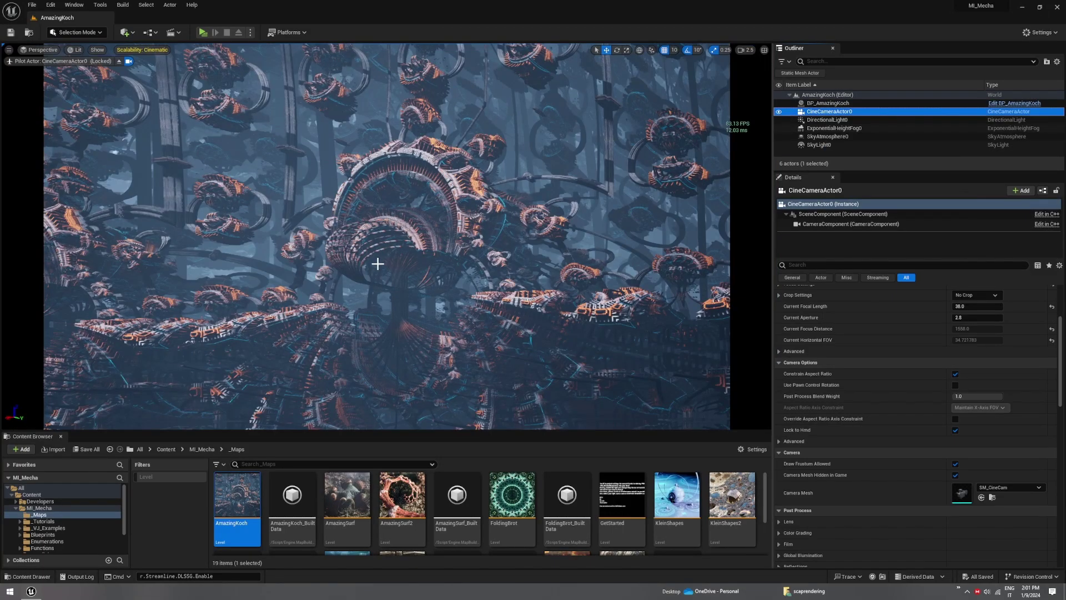
right_click(820, 112)
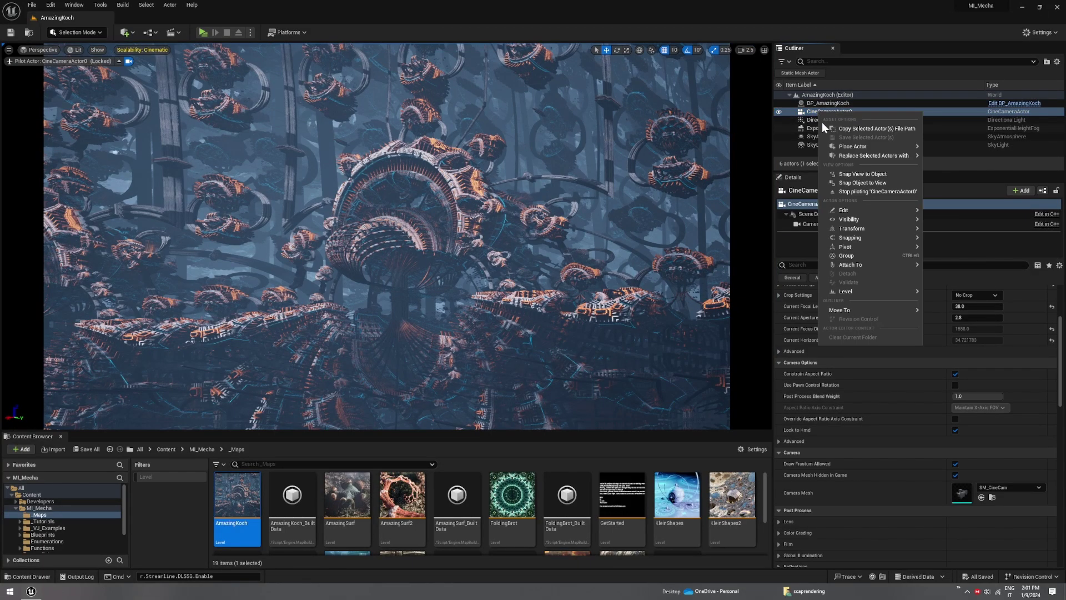
click(845, 192)
Place a second BP_AmazingKoch from the MI_Mecha Blueprints folder in the level, and delete that copy.
click(192, 450)
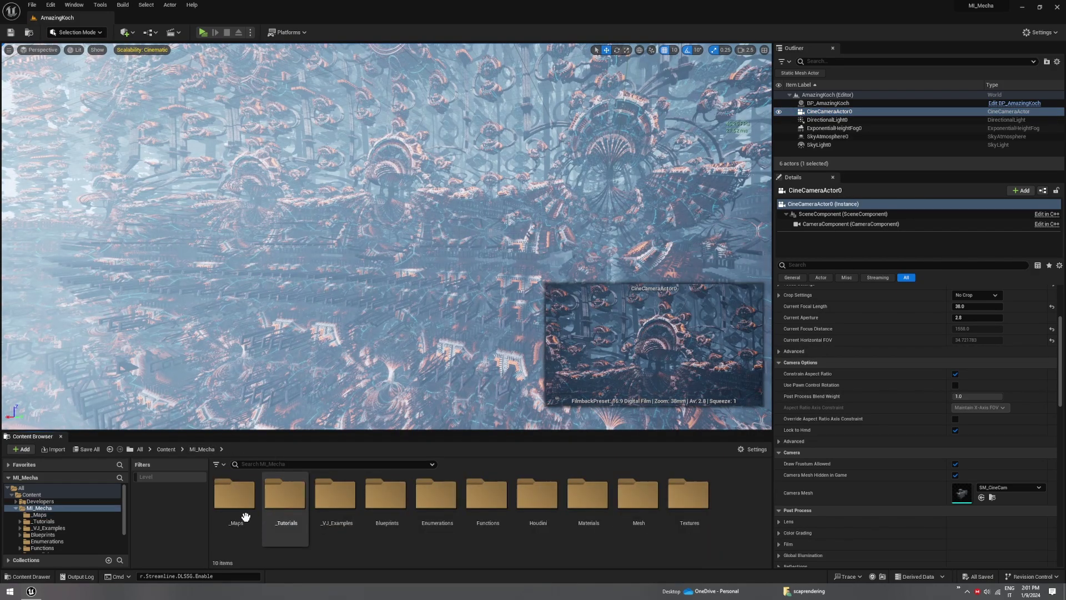
double_click(375, 502)
drag(286, 500, 184, 316)
key(f)
mouse_move(183, 316)
right_down()
mouse_move(250, 269)
mouse_move(164, 315)
right_up()
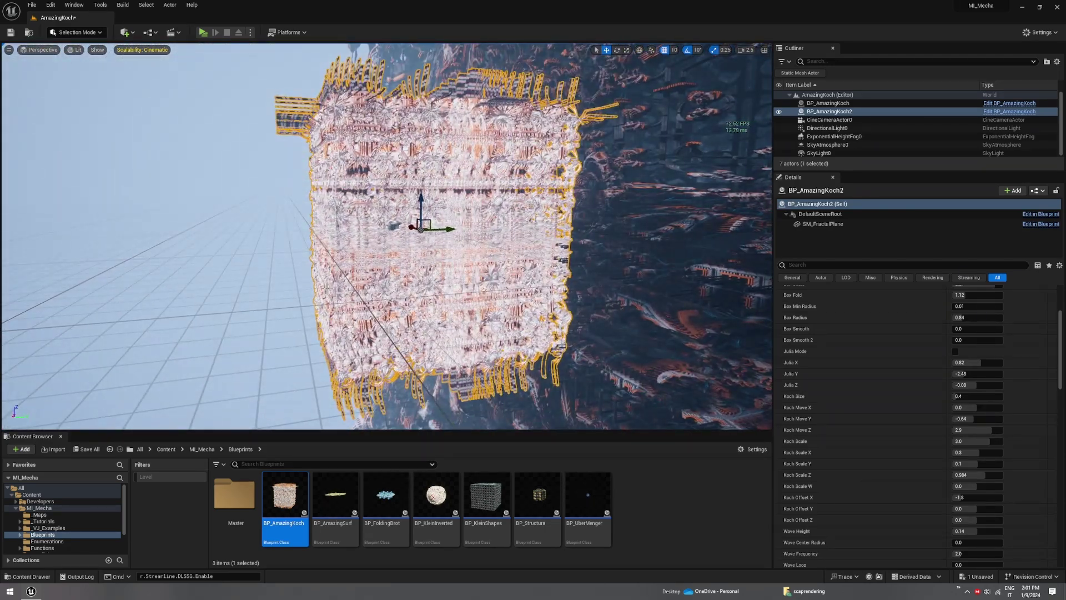
key(Delete)
Select the BP_AmazingKoch actor, enlarge its details area and examine its Fractal Parameters from Box Iterations to Koch Iterations.
right_drag(386, 236, 461, 183)
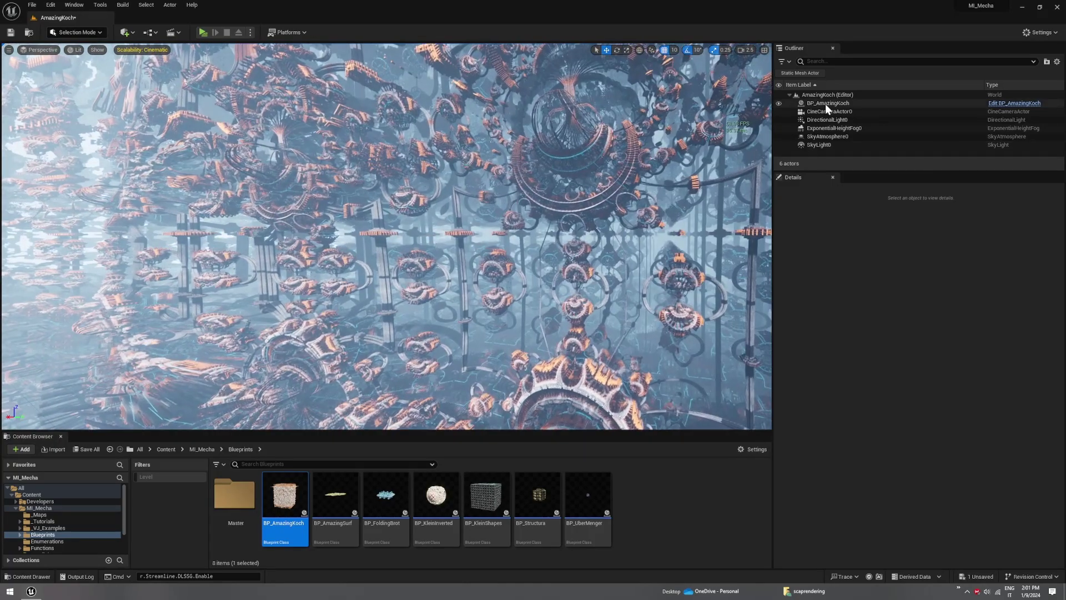
click(827, 104)
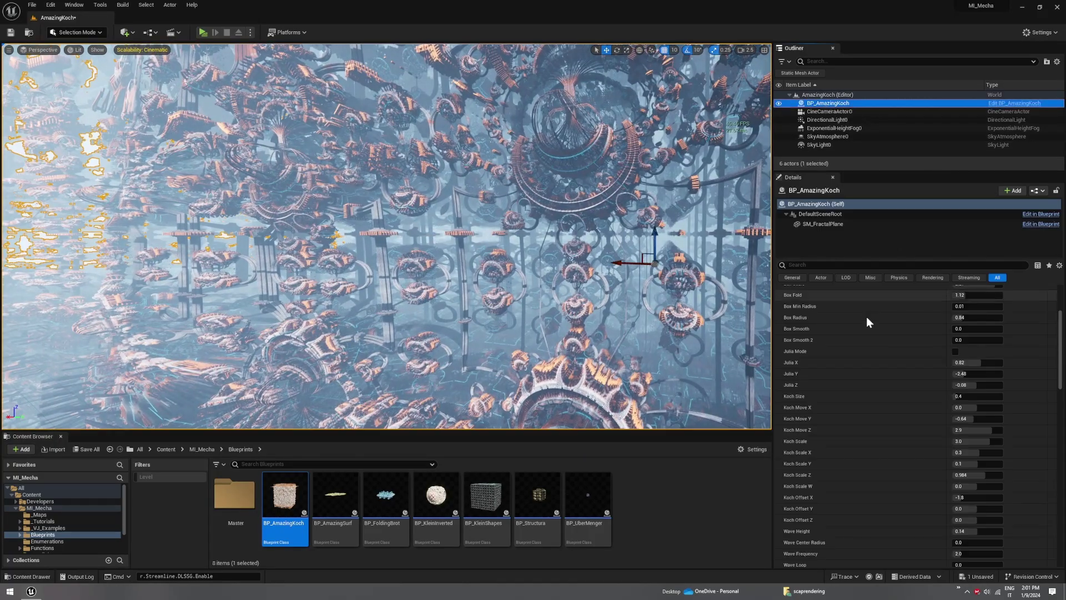
drag(876, 172, 876, 105)
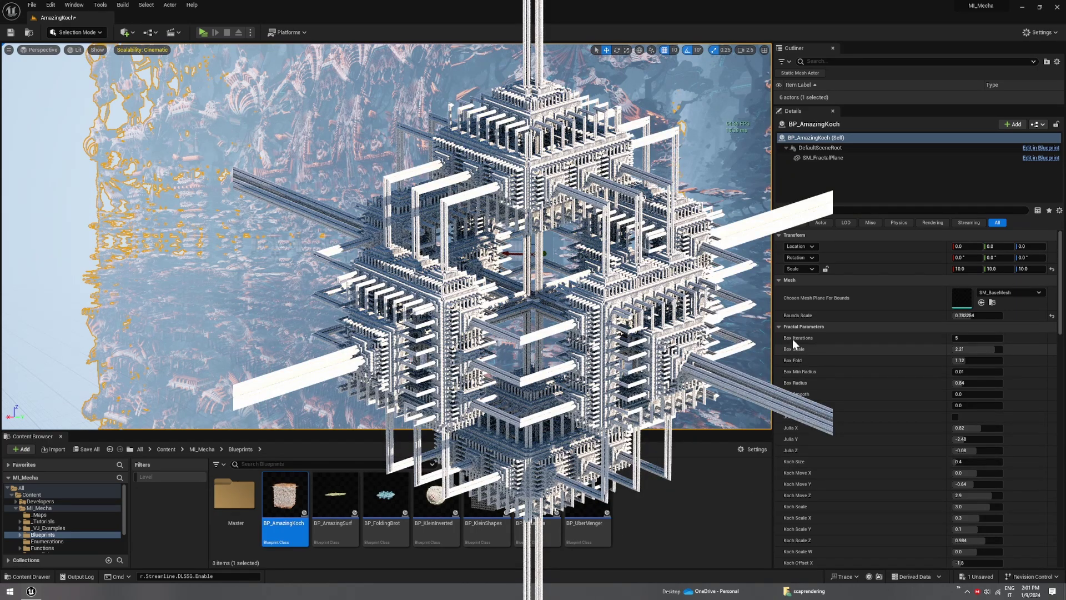
scroll(802, 444, down, 3)
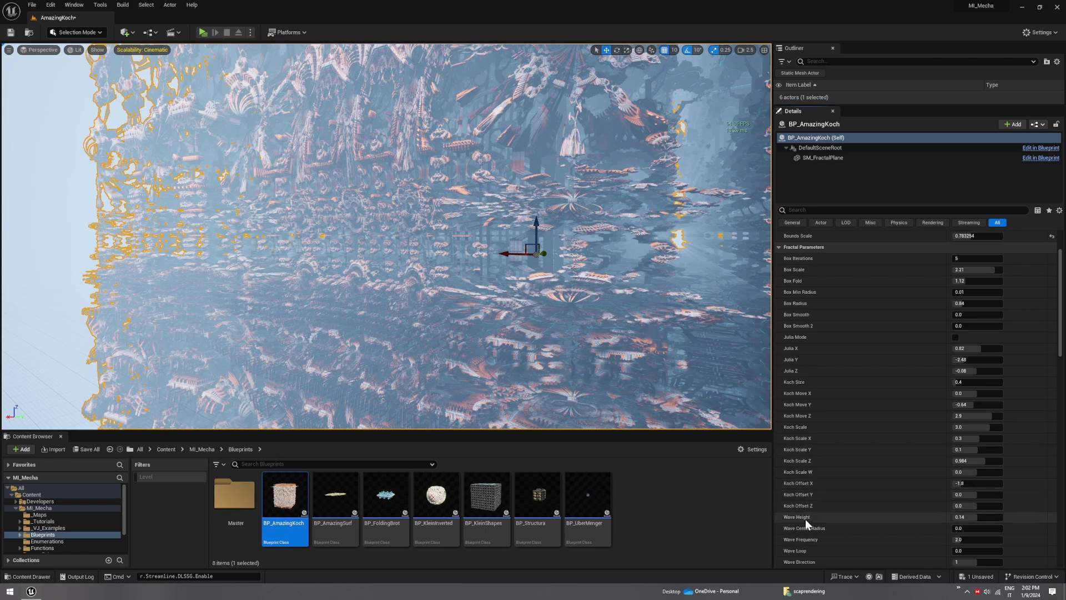
scroll(843, 475, down, 2)
scroll(843, 473, down, 1)
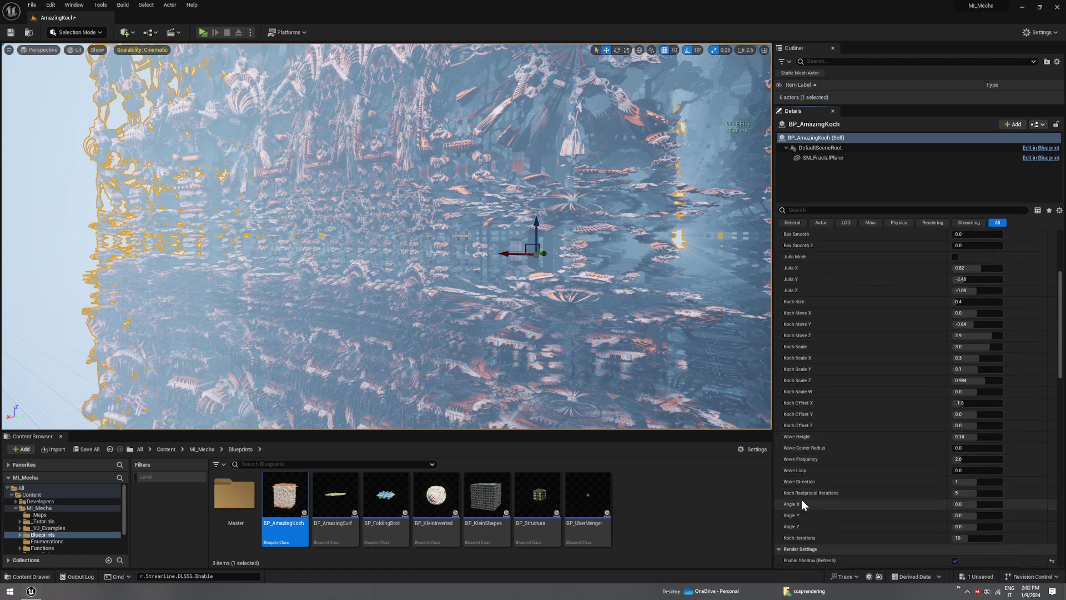
Set BP_AmazingKoch's Wave Loop to 1.72, and try a different Angle Y before resetting it to its default.
drag(961, 470, 996, 470)
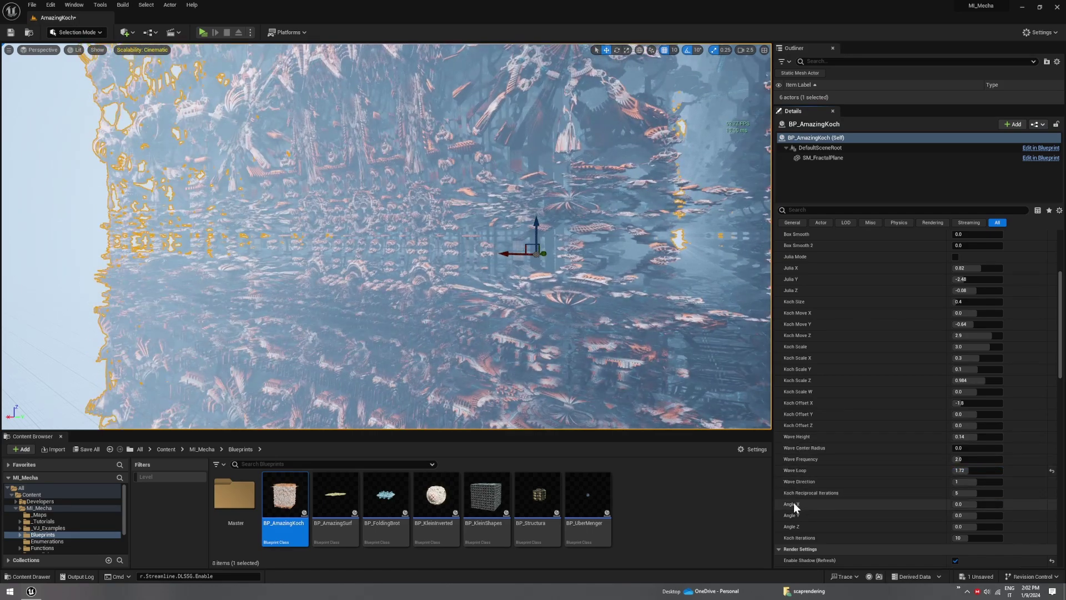
drag(969, 516, 866, 516)
click(1052, 516)
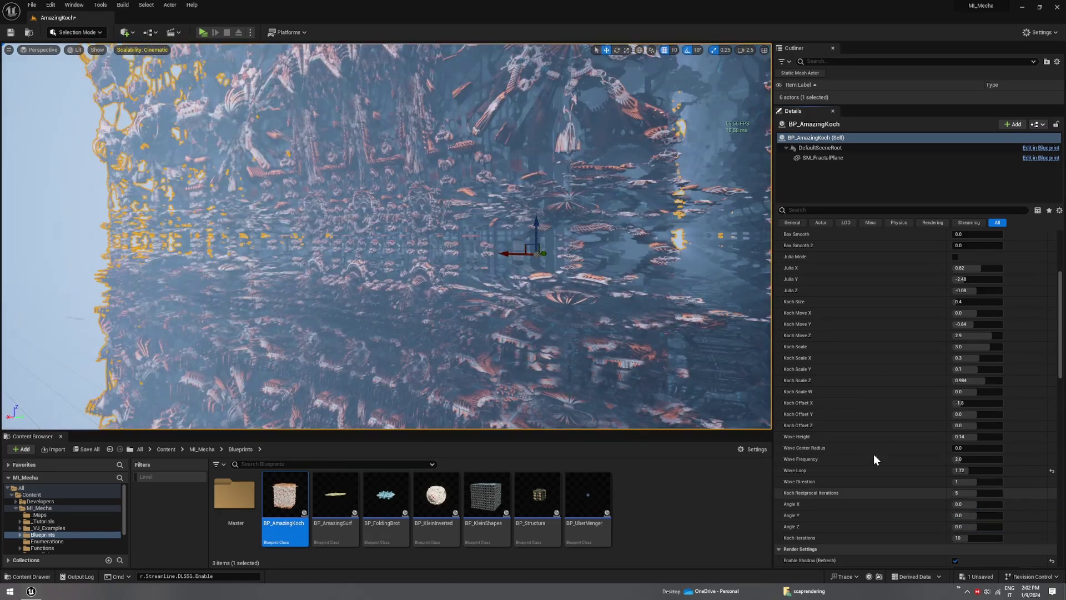
Set BP_AmazingKoch's Box Iterations to 0 to show the base Koch shape.
scroll(866, 462, up, 3)
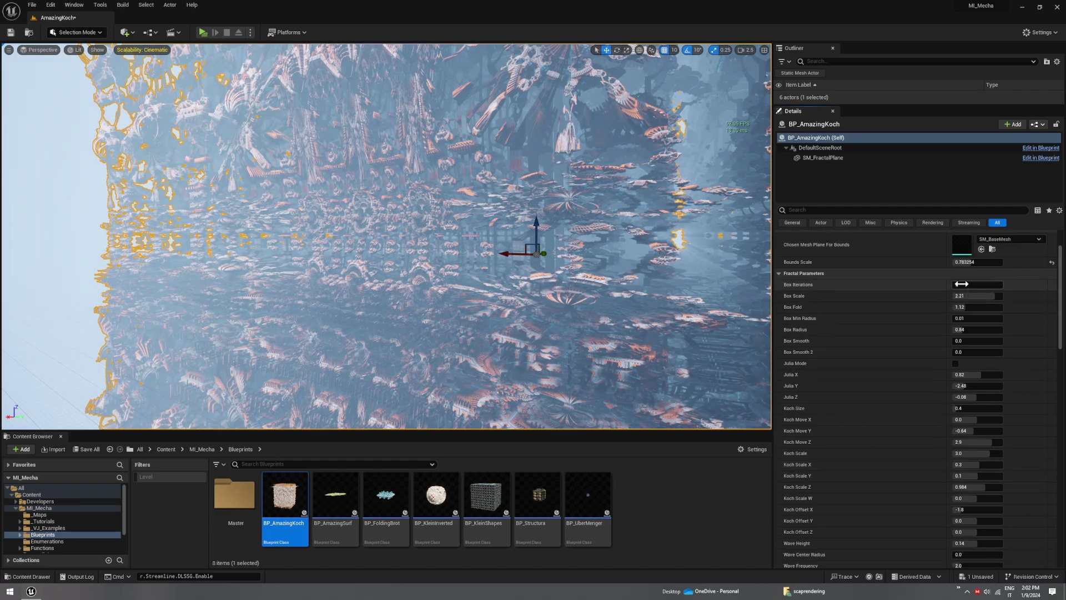
drag(976, 284, 953, 284)
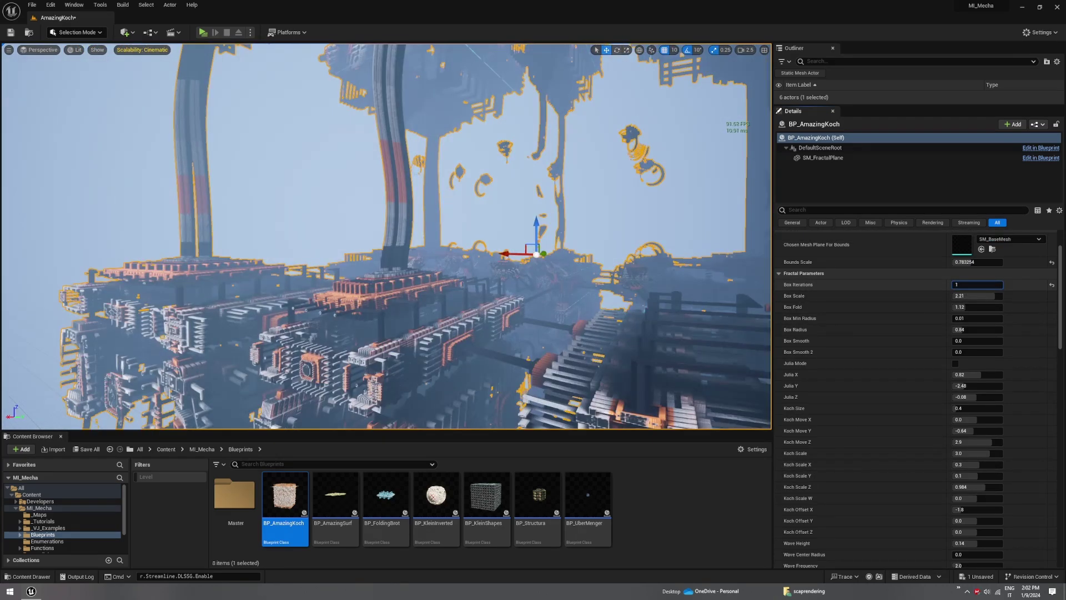
text(0)
key(Return)
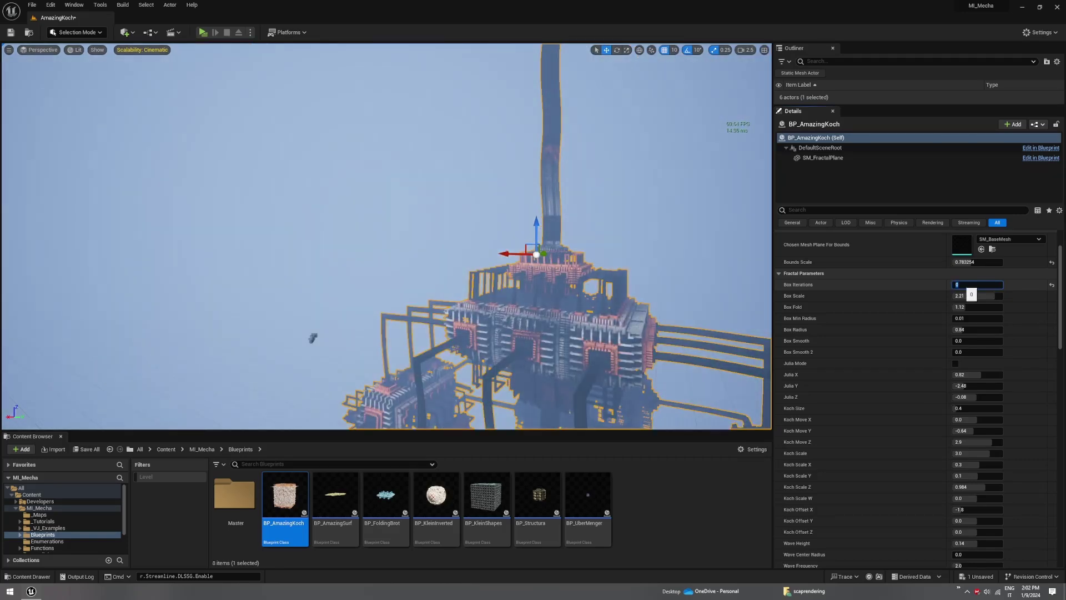
middle_drag(520, 280, 526, 320)
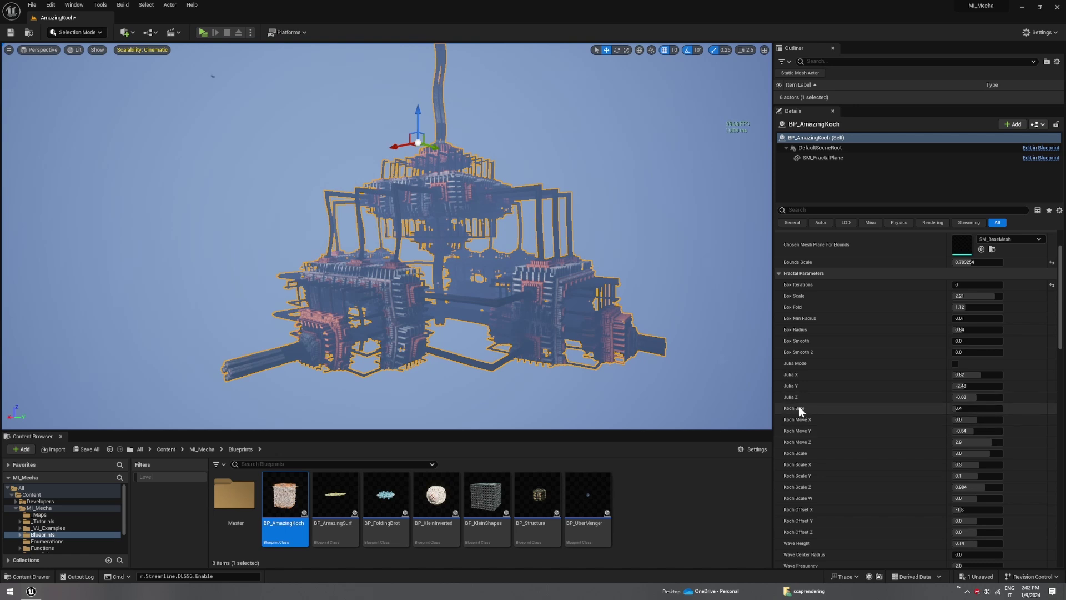
Try other Box Fold, Box Min Radius and Box Radius values, and reset them and Box Iterations to their defaults.
click(978, 307)
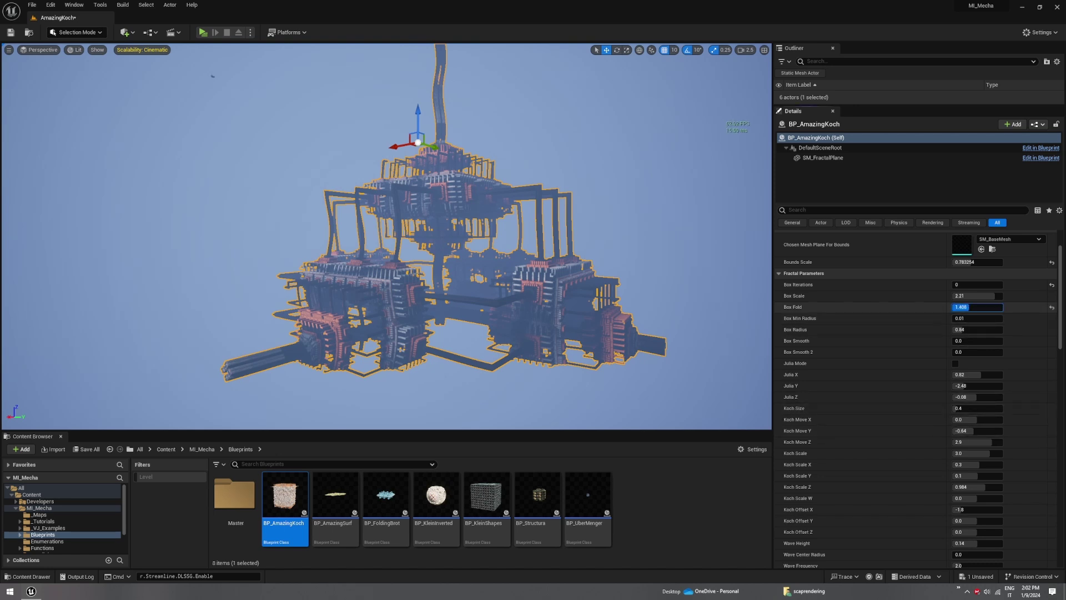
drag(987, 307, 977, 307)
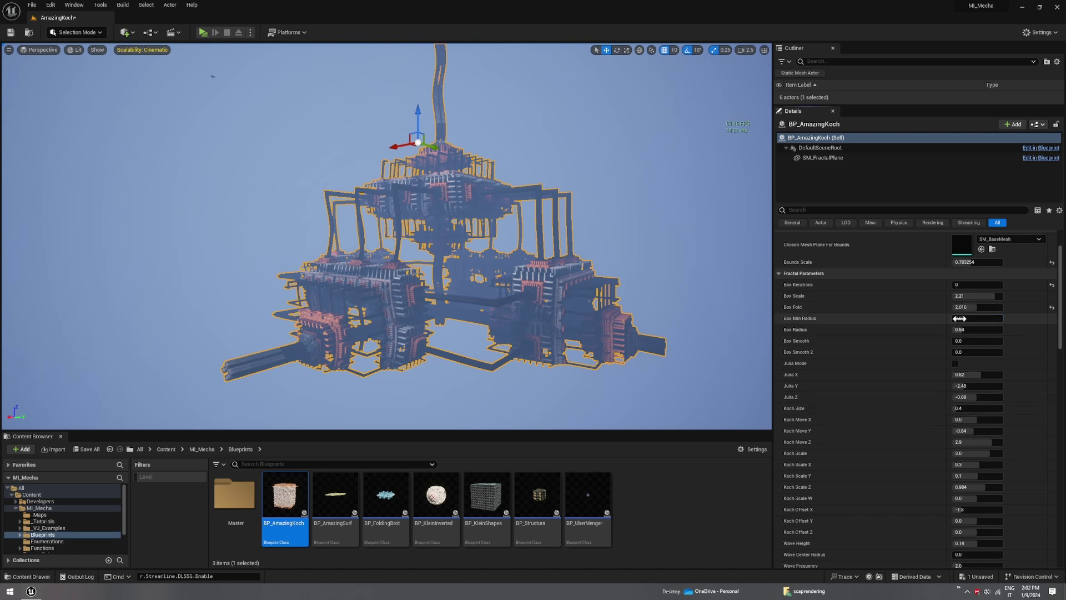
key(Return)
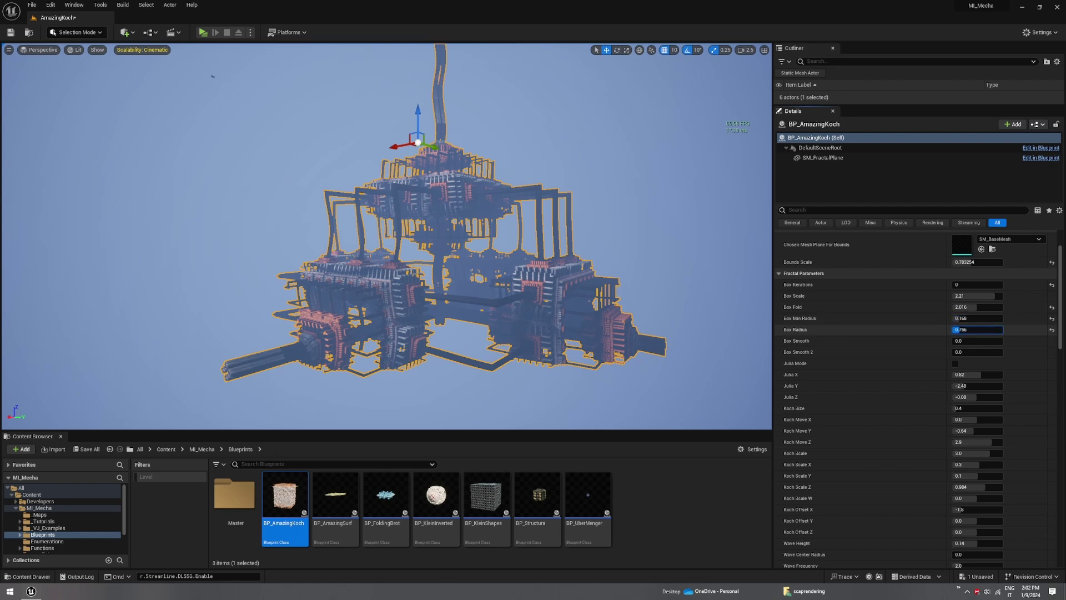
click(1052, 329)
click(1052, 319)
click(1052, 308)
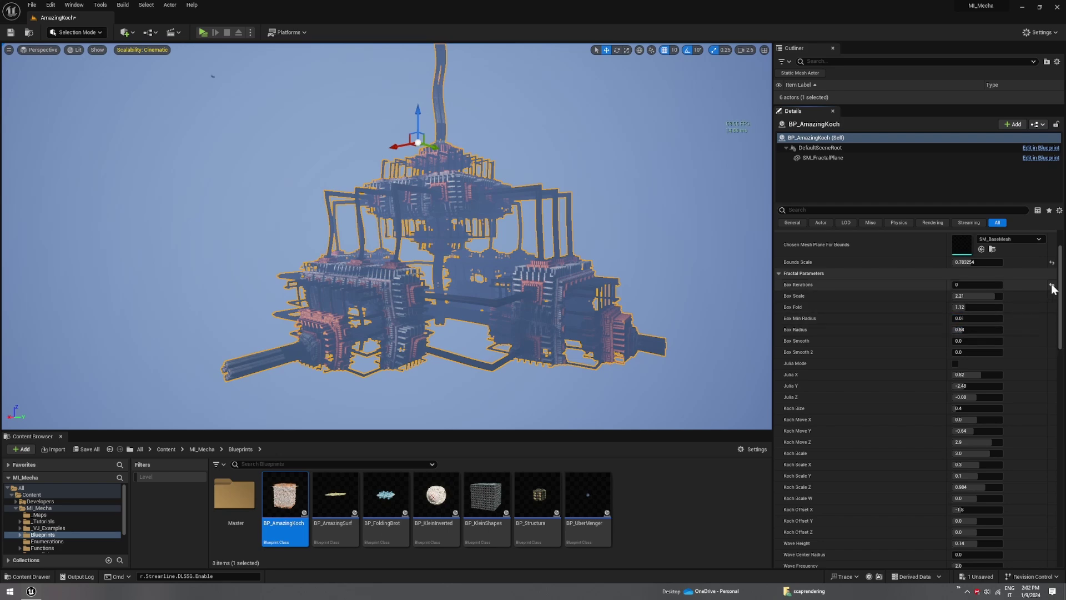
click(1052, 284)
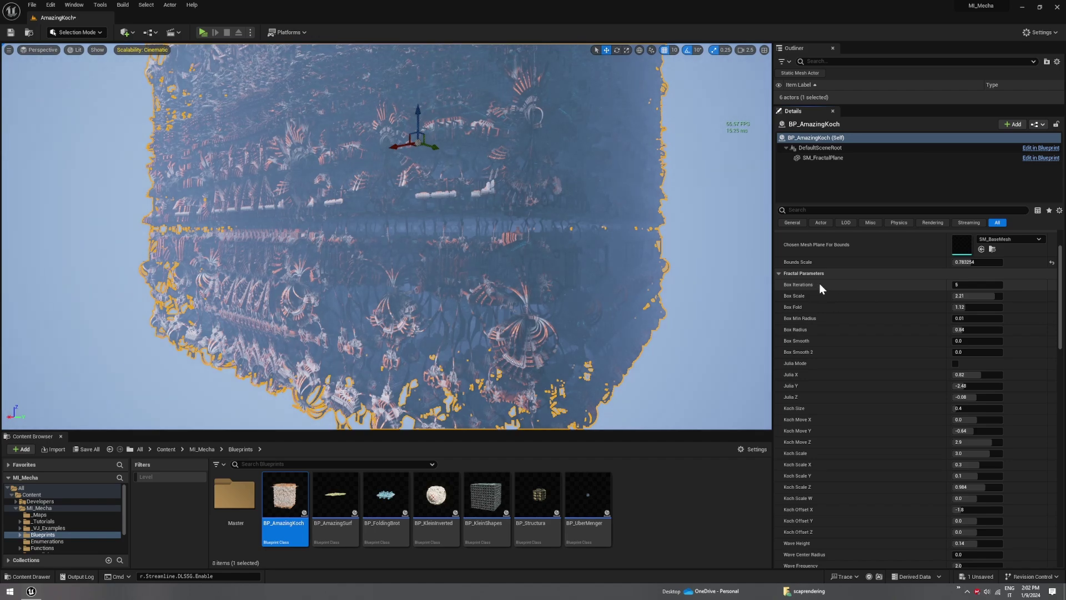
Set BP_AmazingKoch's Box Iterations to 14.
drag(957, 285, 1000, 285)
middle_drag(500, 250, 503, 128)
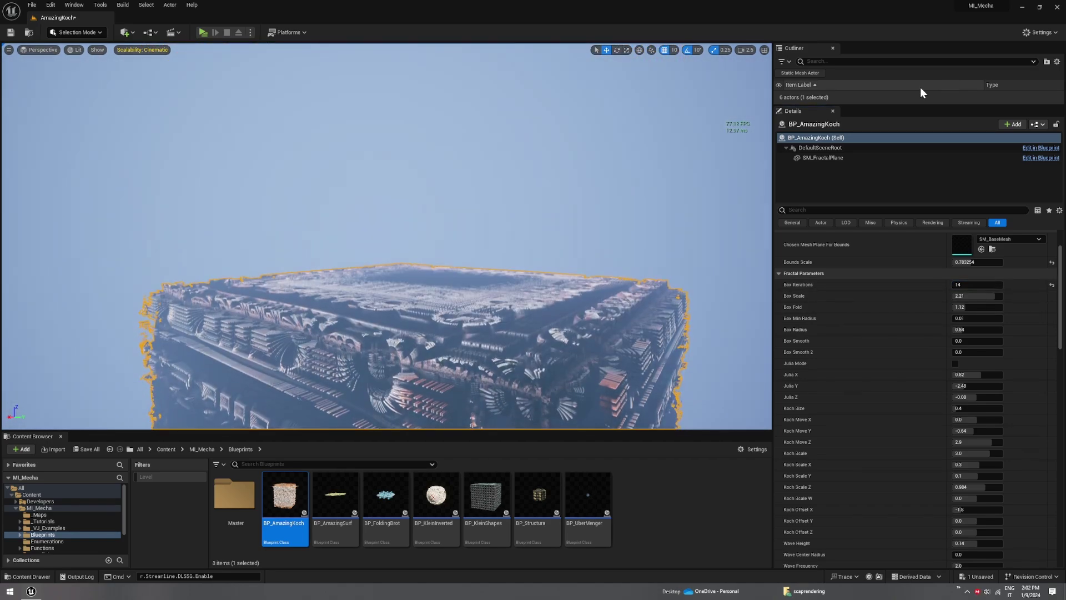
Enlarge the actor list, select ExponentialHeightFog0 and open its Fog Density for editing.
drag(864, 103, 864, 150)
click(835, 129)
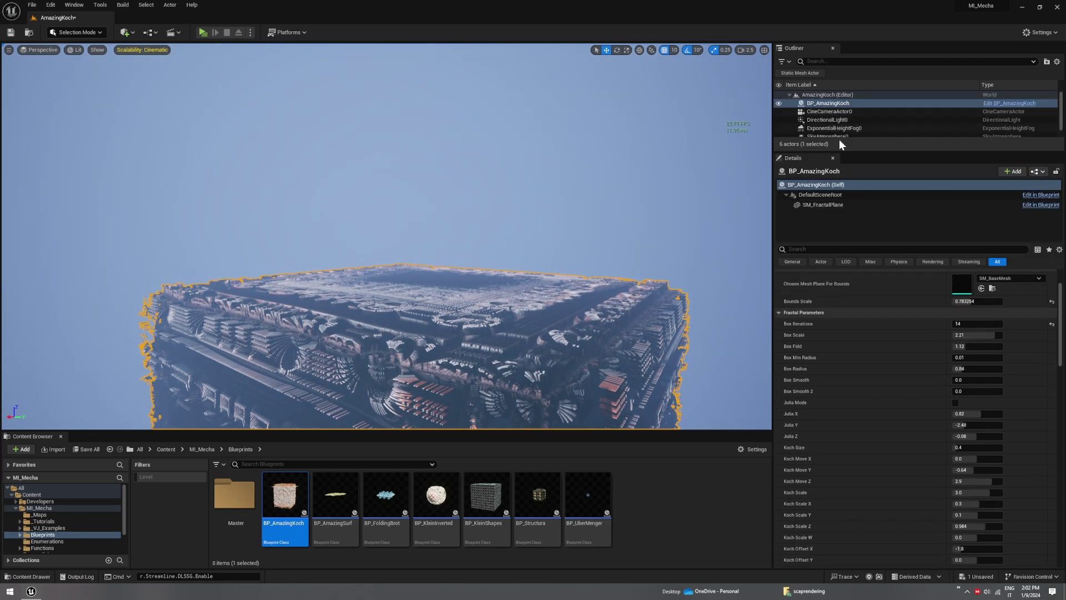
click(977, 341)
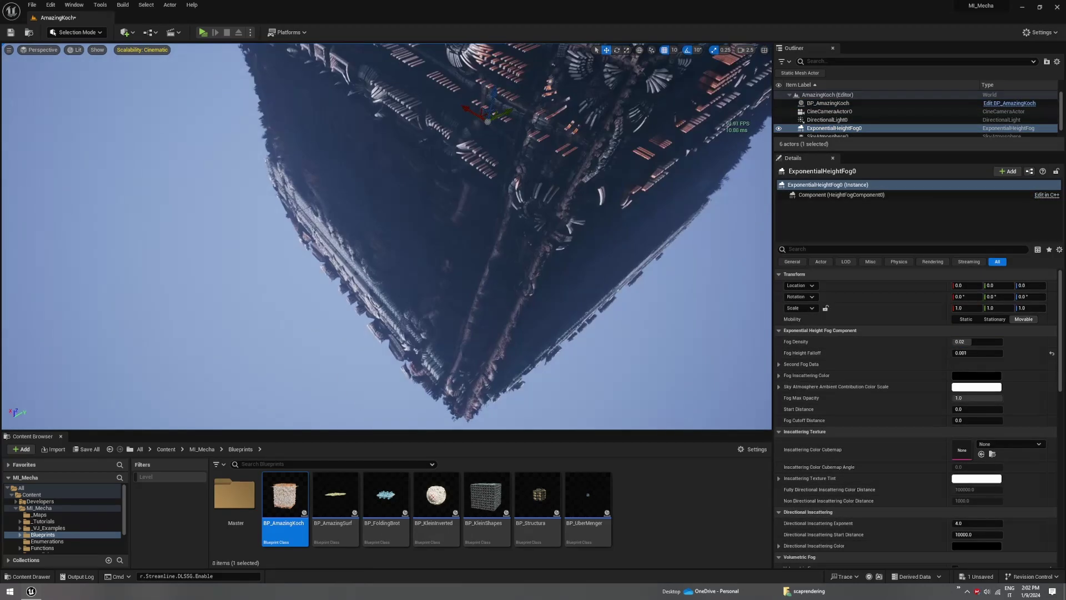
Select BP_AmazingKoch and set its Bounds Scale to 0.878774.
click(828, 104)
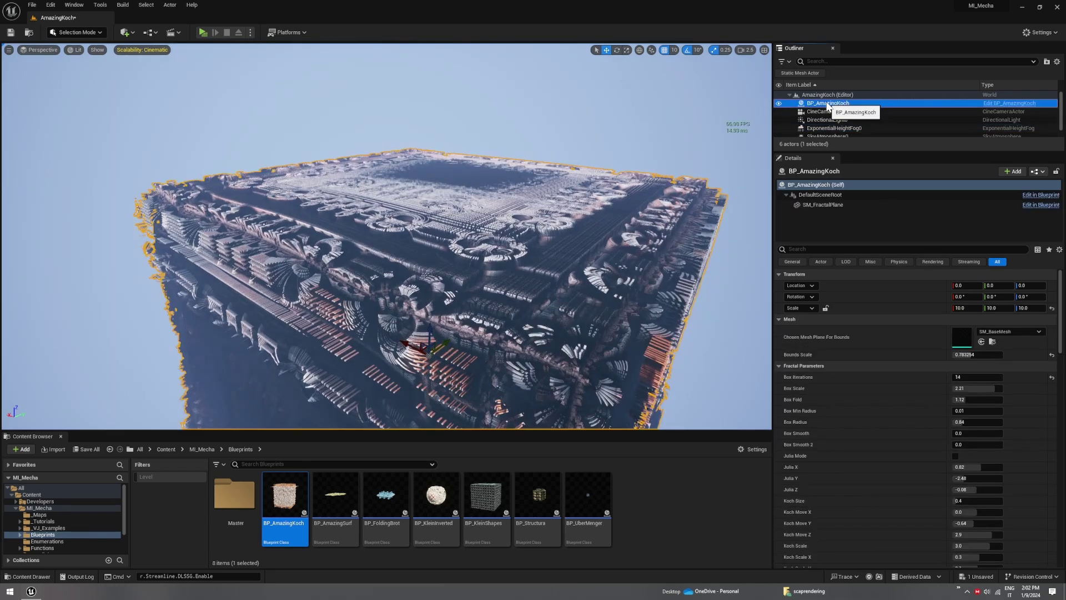
drag(968, 354, 971, 354)
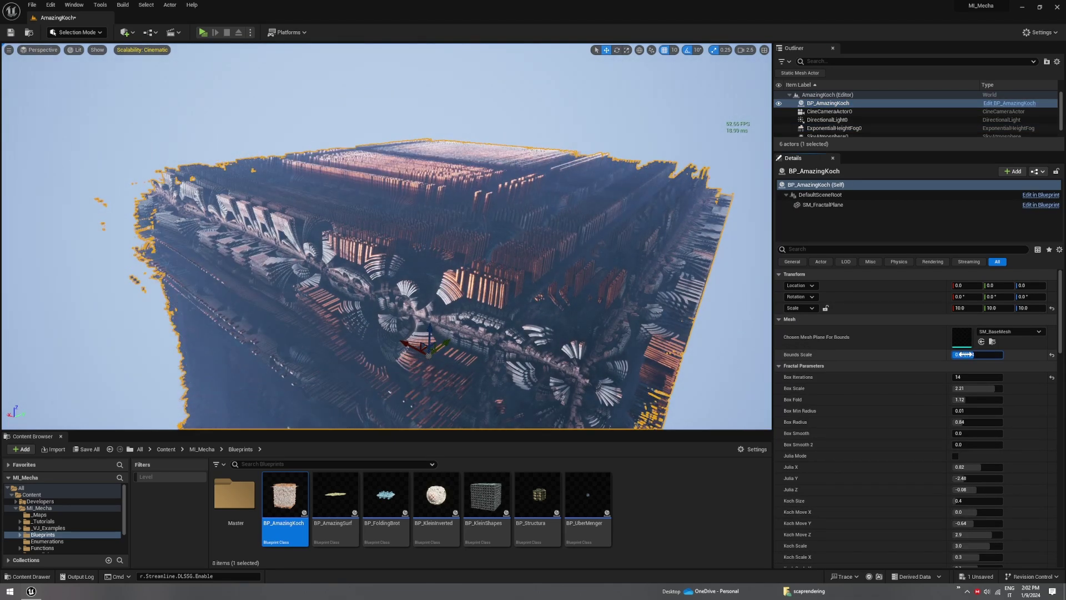
right_drag(387, 236, 383, 288)
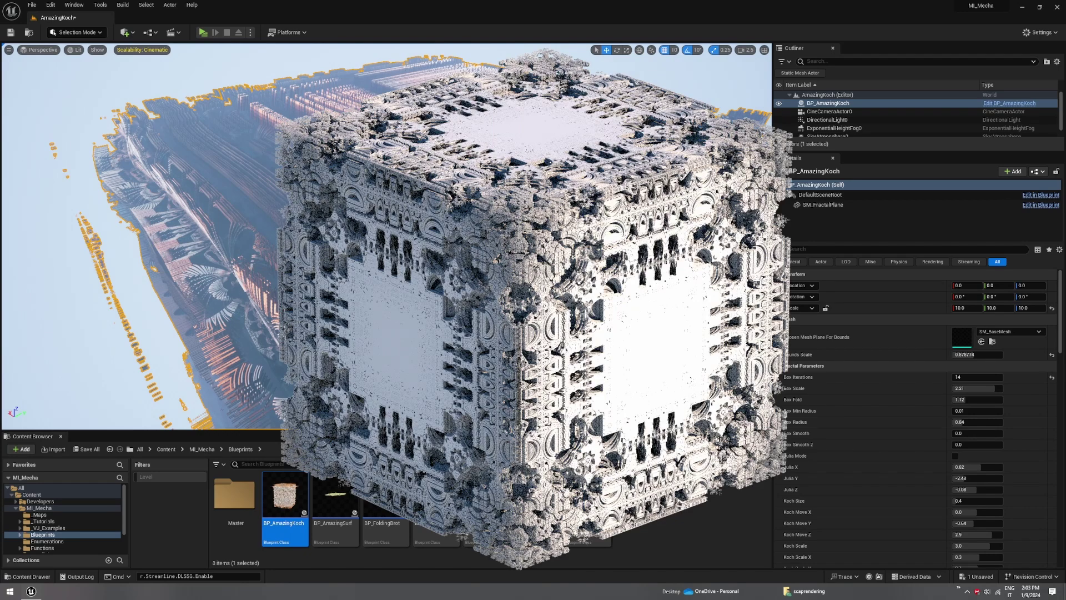
Set BP_AmazingKoch's Box Iterations to 5 and inspect the fractal up close.
key(g)
key(w)
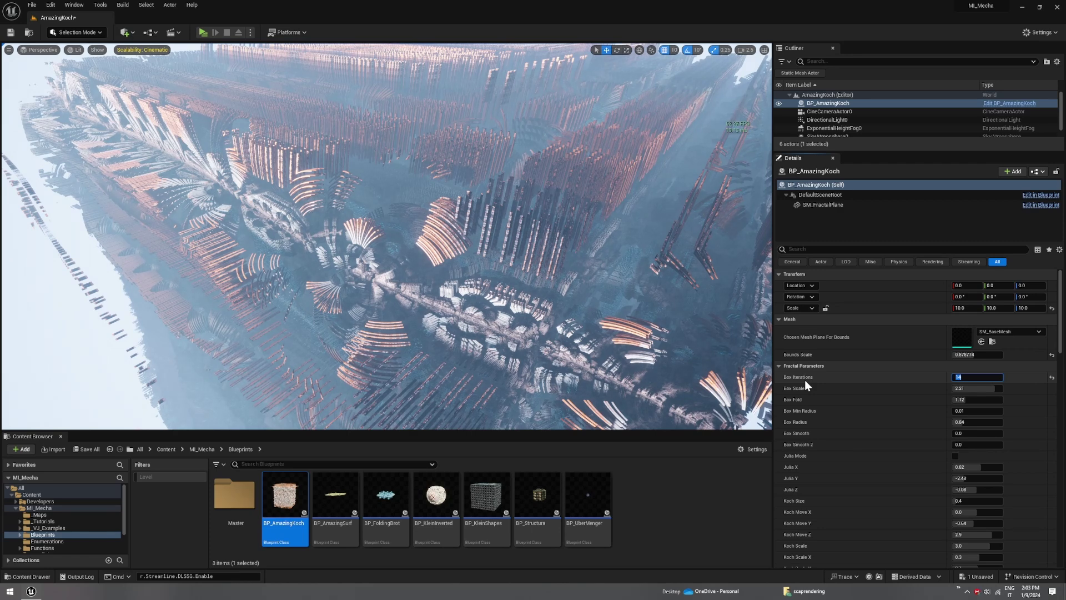
text(5)
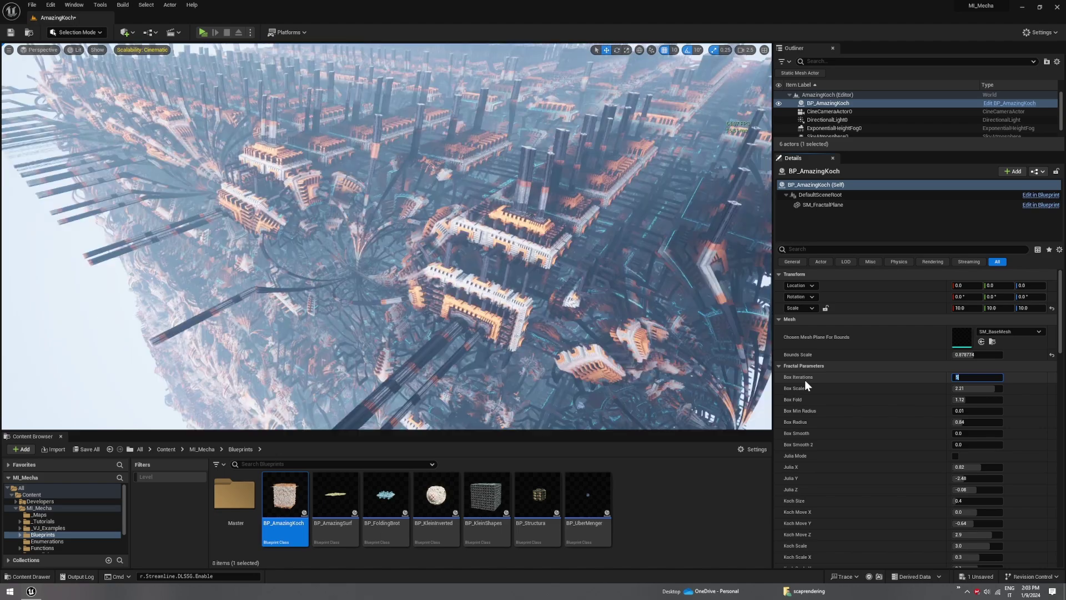
right_drag(658, 208, 610, 214)
scroll(881, 448, down, 1)
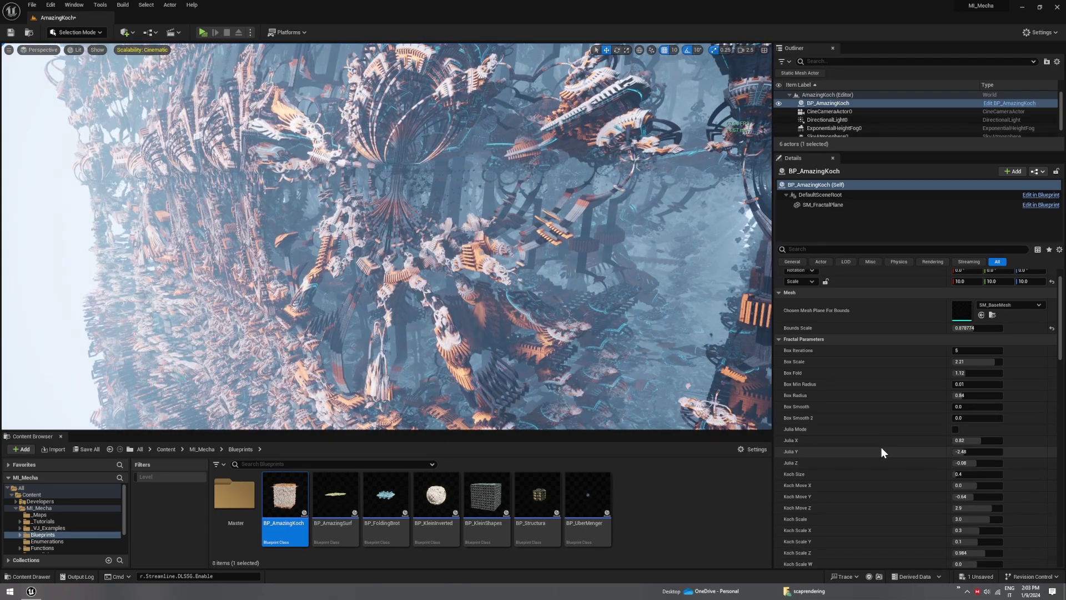
Try a different Box Radius on BP_AmazingKoch, undo it, and set the Koch Size to 0.304.
mouse_move(961, 396)
mouse_down()
mouse_move(933, 397)
mouse_move(954, 396)
mouse_up()
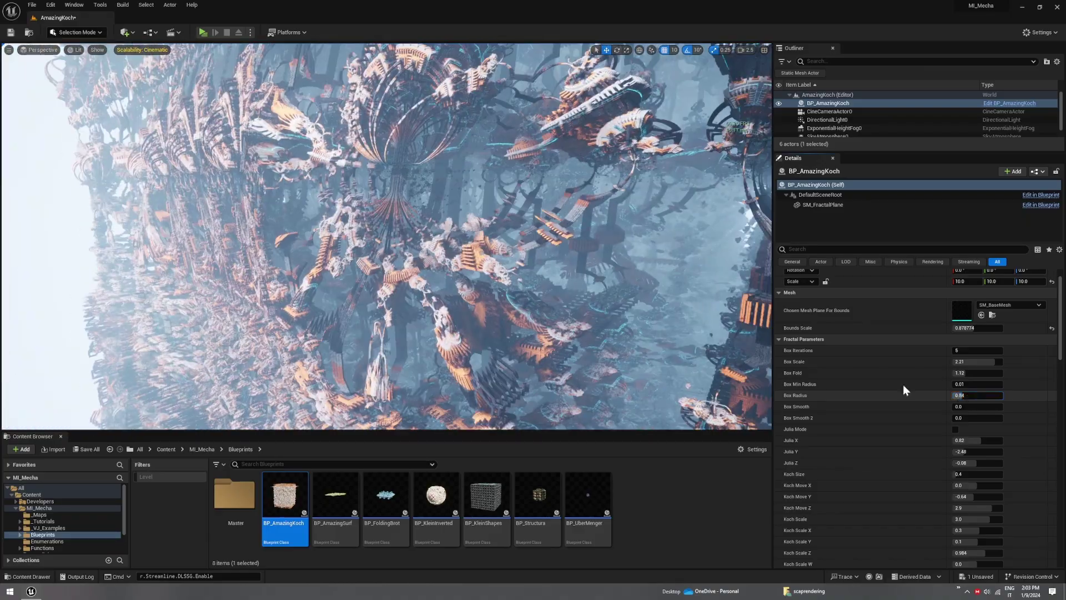
key(ctrl+z)
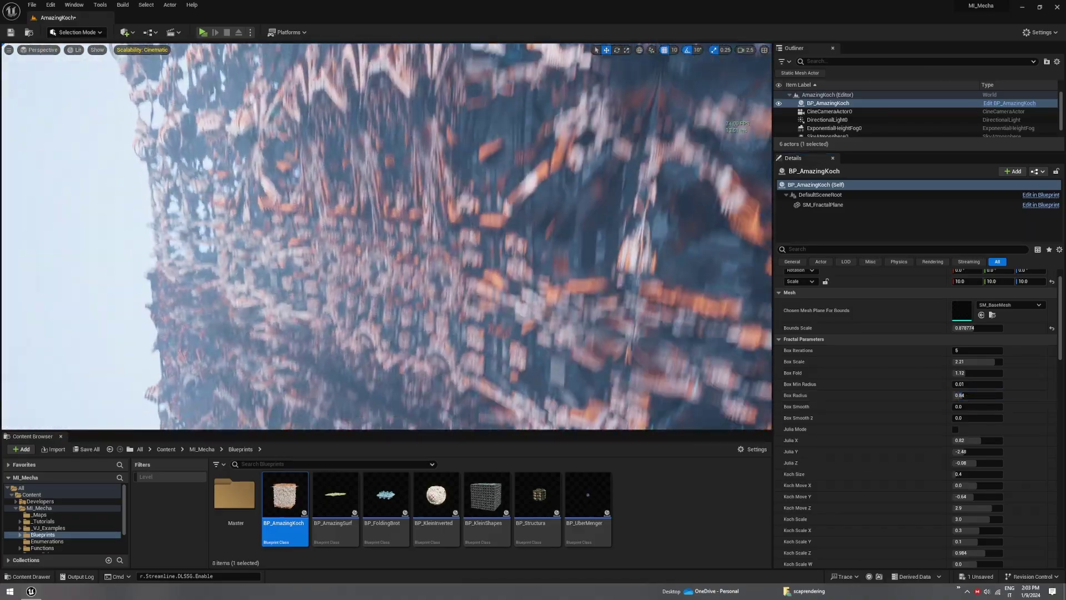
right_drag(542, 242, 542, 243)
scroll(901, 444, down, 2)
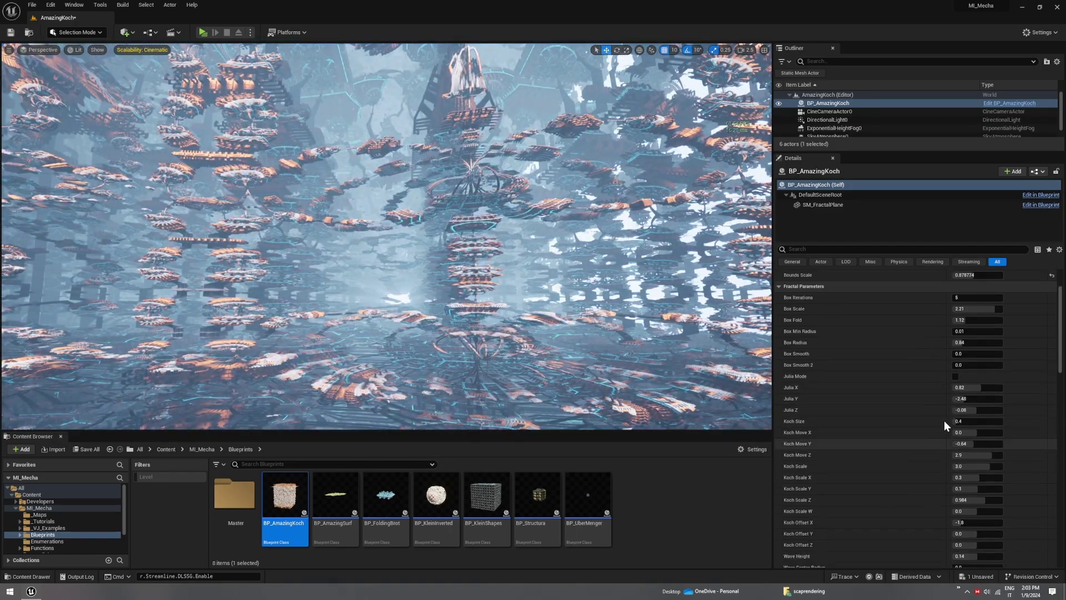
drag(957, 422, 957, 422)
Set BP_AmazingKoch's Box Min Radius to 0.05 and its Box Fold to 1.184.
scroll(878, 399, up, 3)
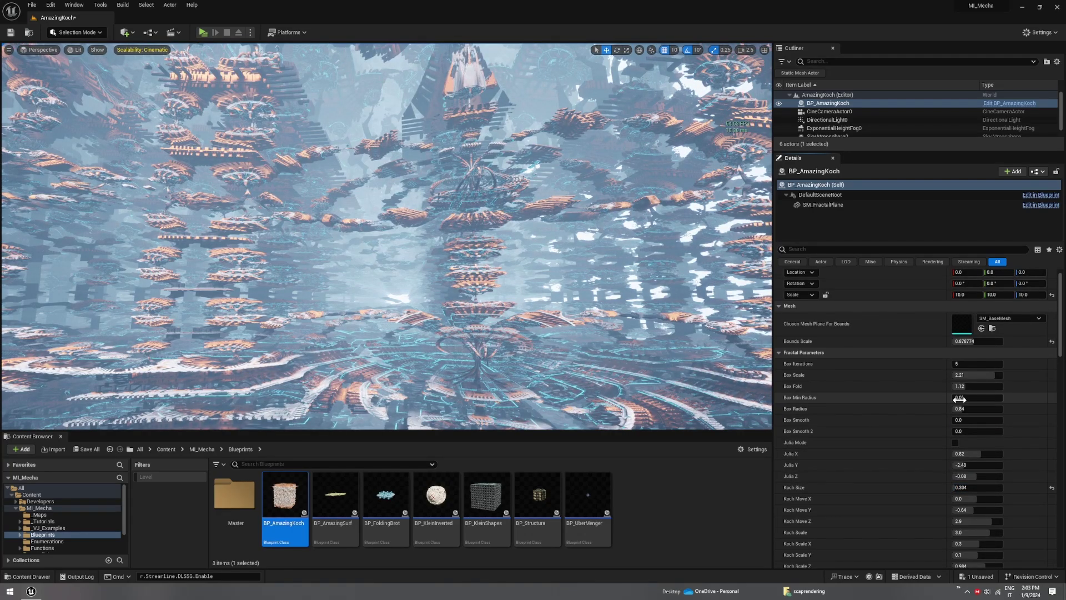
drag(958, 397, 954, 397)
right_drag(499, 238, 250, 272)
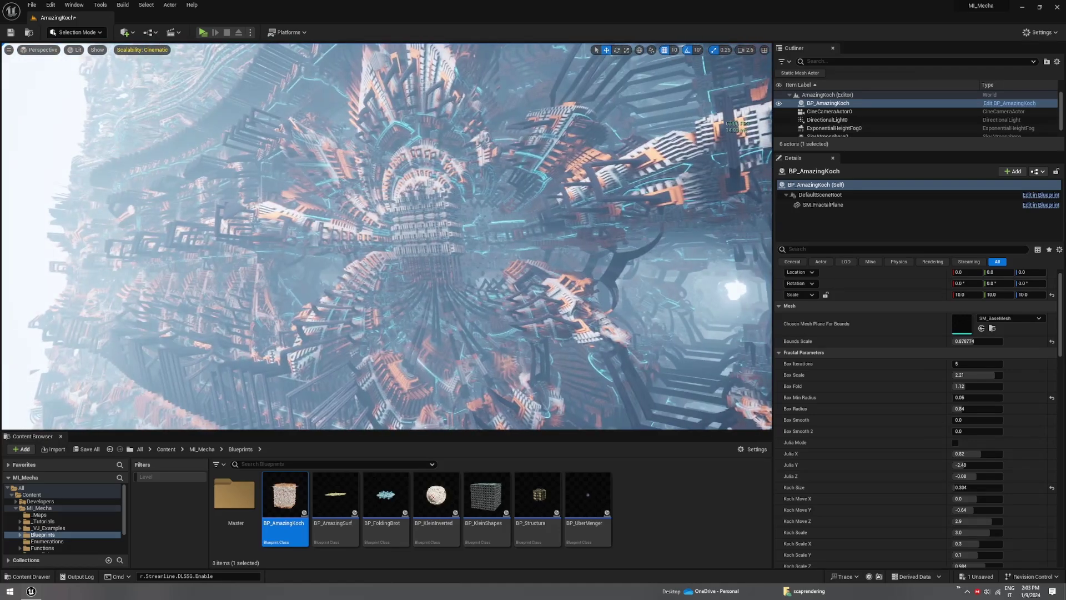
drag(959, 386, 963, 386)
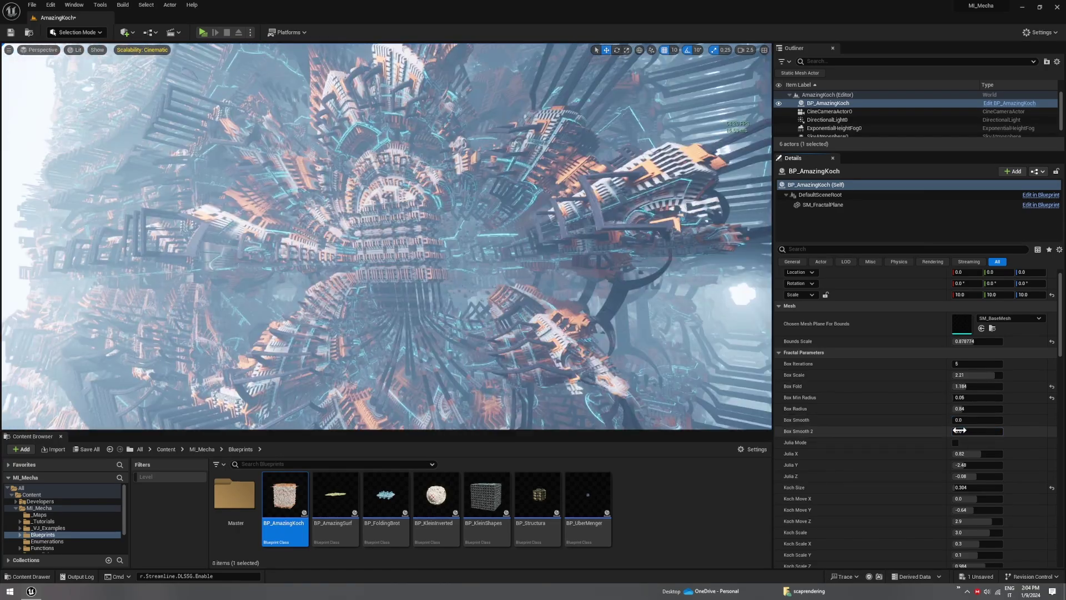
mouse_move(959, 431)
mouse_down()
mouse_move(978, 431)
mouse_move(952, 431)
mouse_up()
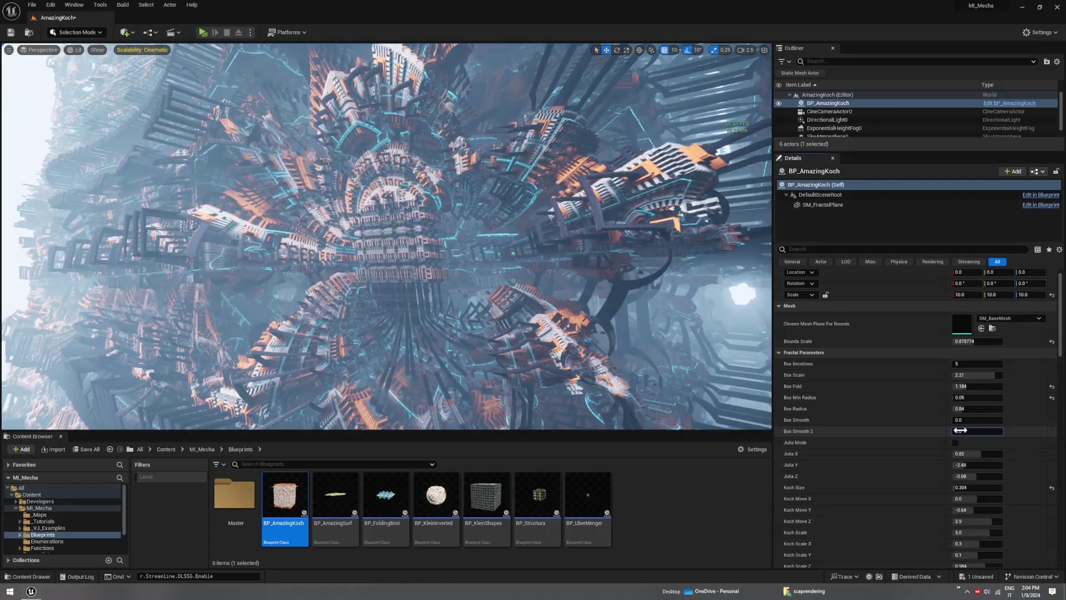
Set the Koch Scale W to 0.048001 and view the whole fractal block from outside.
scroll(866, 423, down, 4)
scroll(866, 423, down, 2)
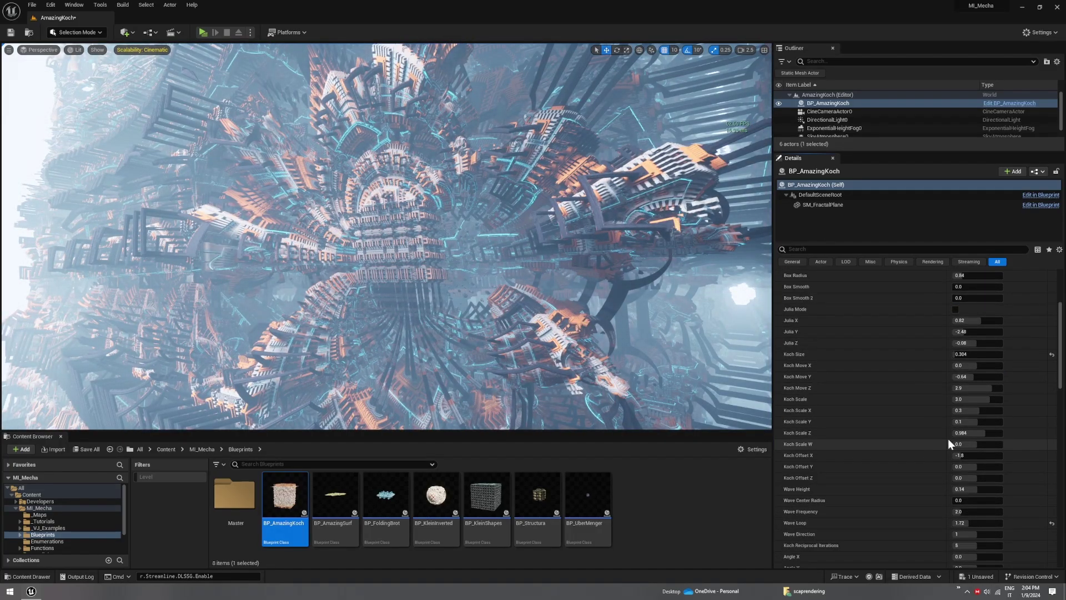
drag(956, 444, 977, 444)
key(s)
right_drag(386, 236, 452, 282)
key(e)
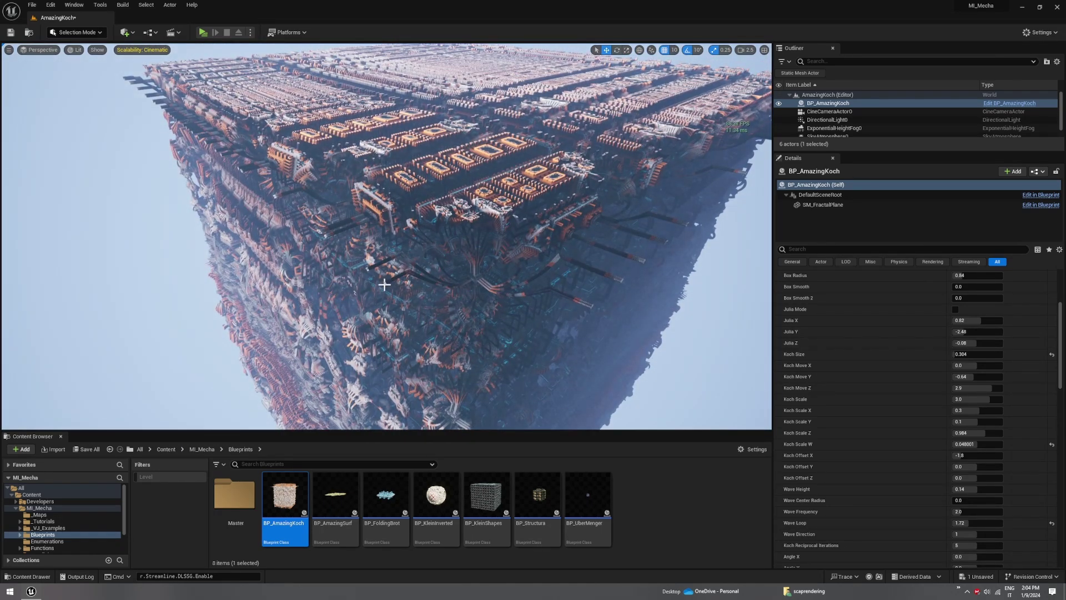
Set BP_AmazingKoch's Bounds Scale to 0.942454, enable Julia Mode and inspect the fractal's interior.
scroll(904, 441, up, 5)
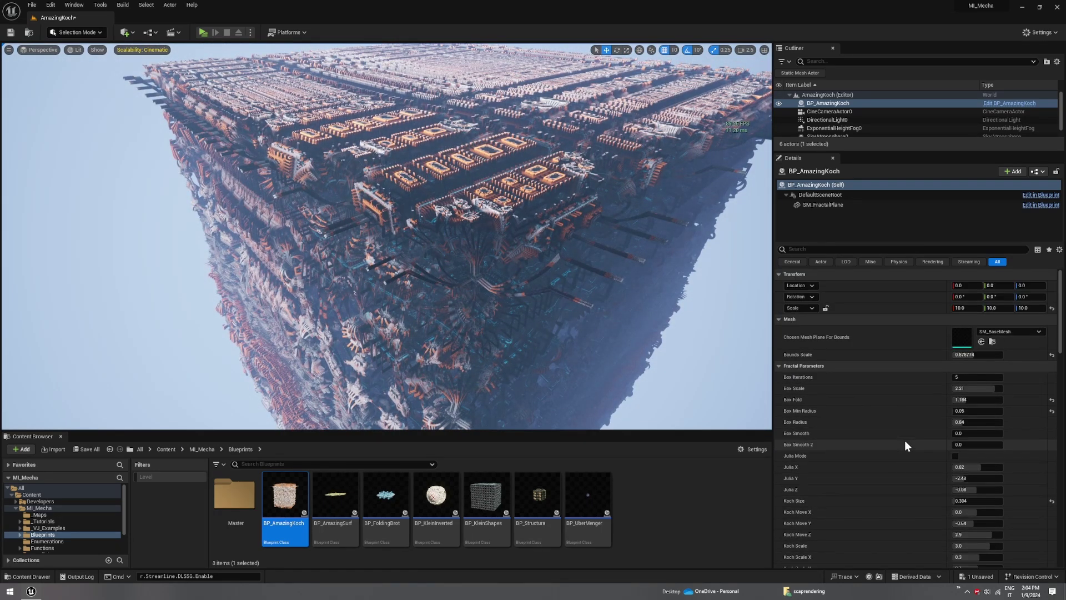
mouse_move(975, 358)
mouse_down()
mouse_move(999, 358)
mouse_move(977, 355)
mouse_up()
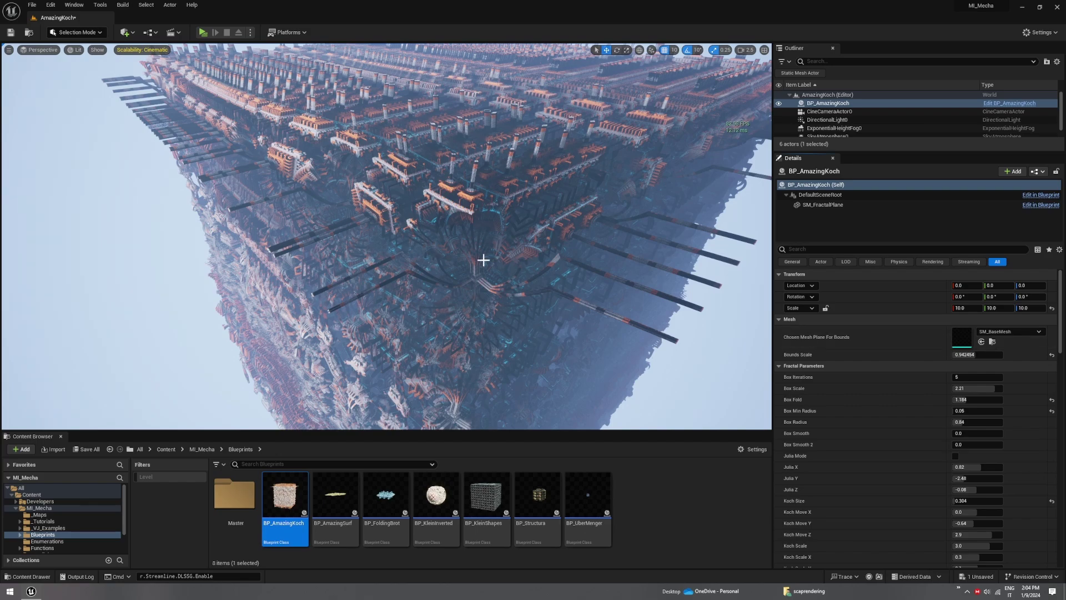
mouse_move(483, 262)
right_down()
mouse_move(389, 250)
mouse_move(482, 263)
right_up()
scroll(821, 432, down, 3)
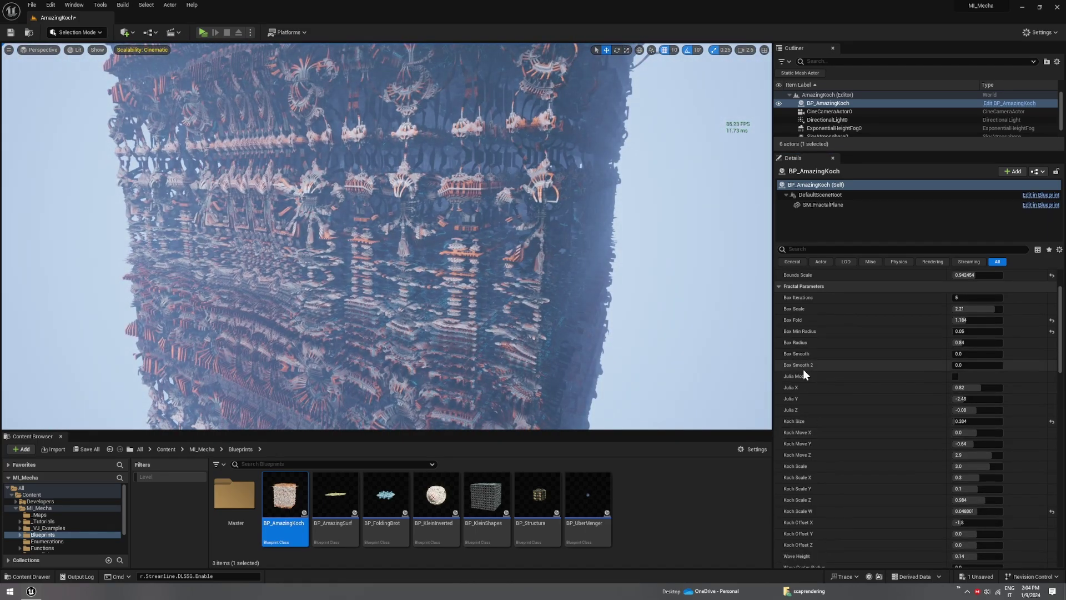
click(956, 378)
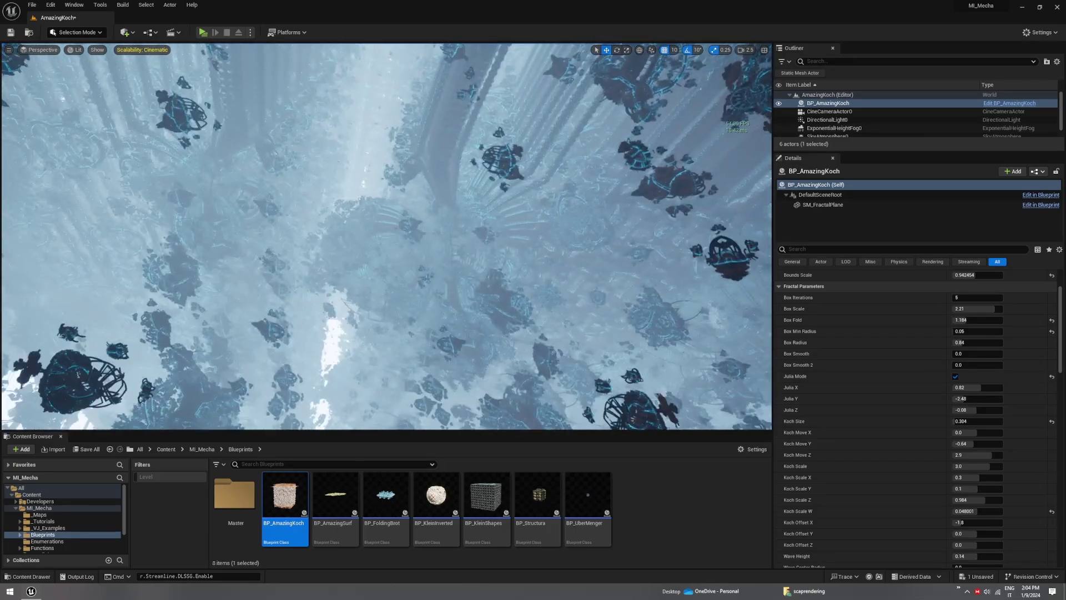
key(w)
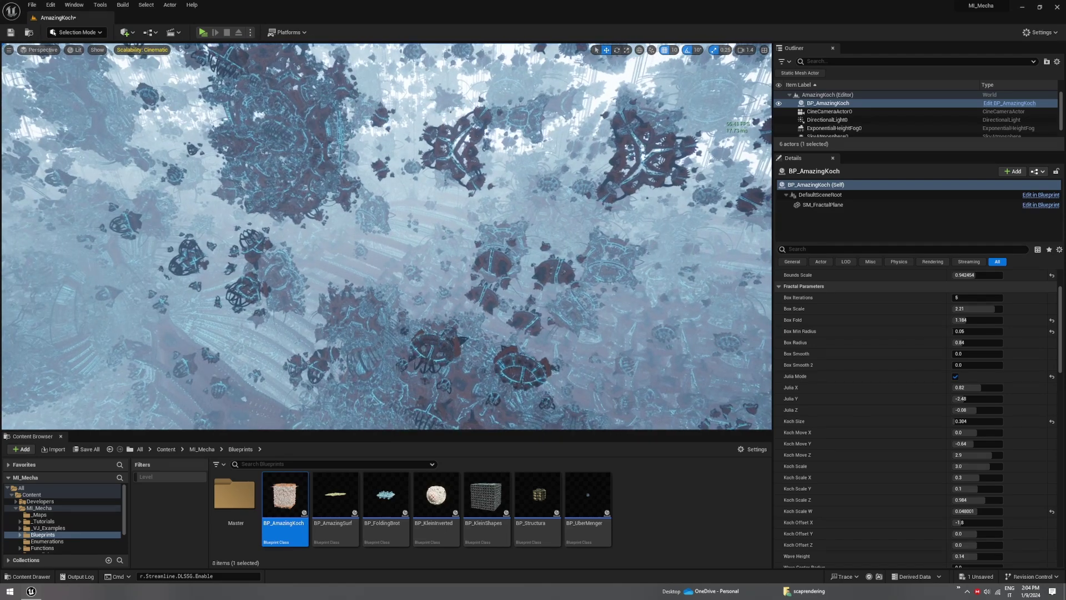
Set the fractal's Wave Loop to 3.92 and Wave Direction to 0, and inspect the structure.
scroll(851, 397, down, 10)
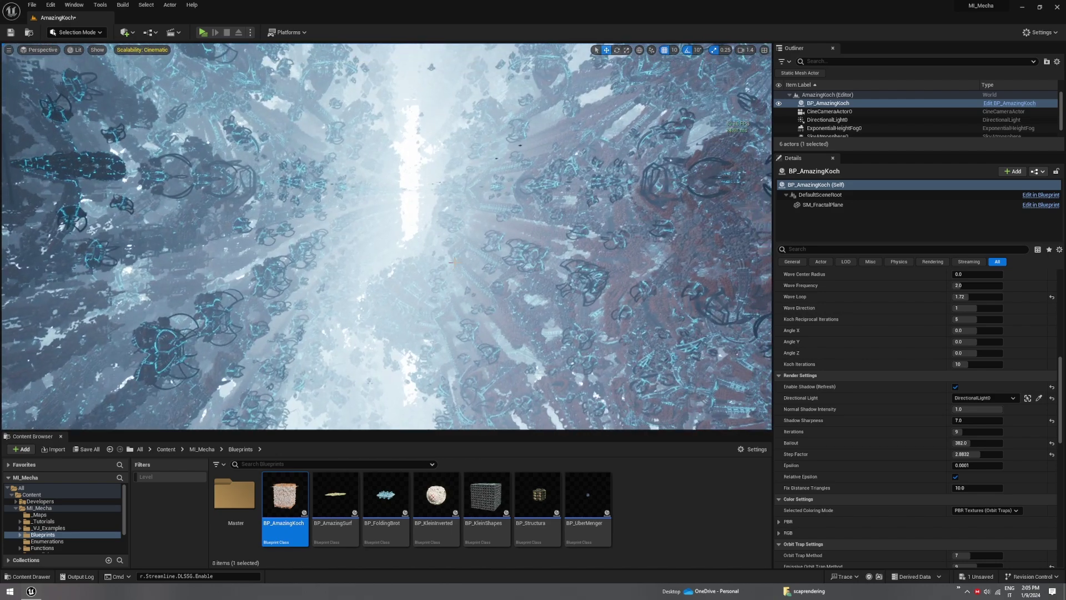
scroll(834, 419, up, 4)
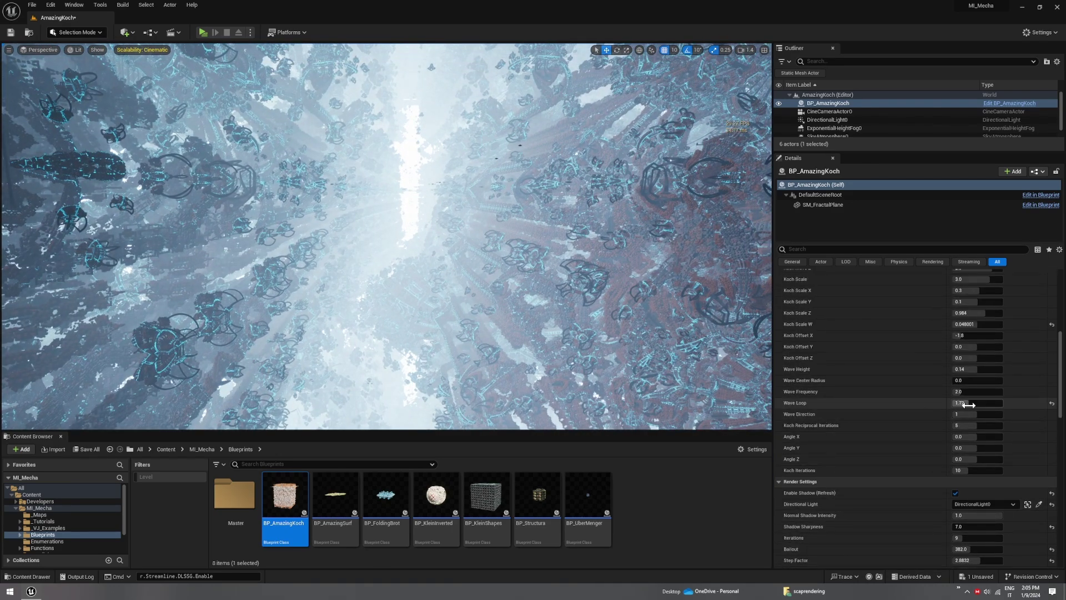
drag(967, 405, 961, 395)
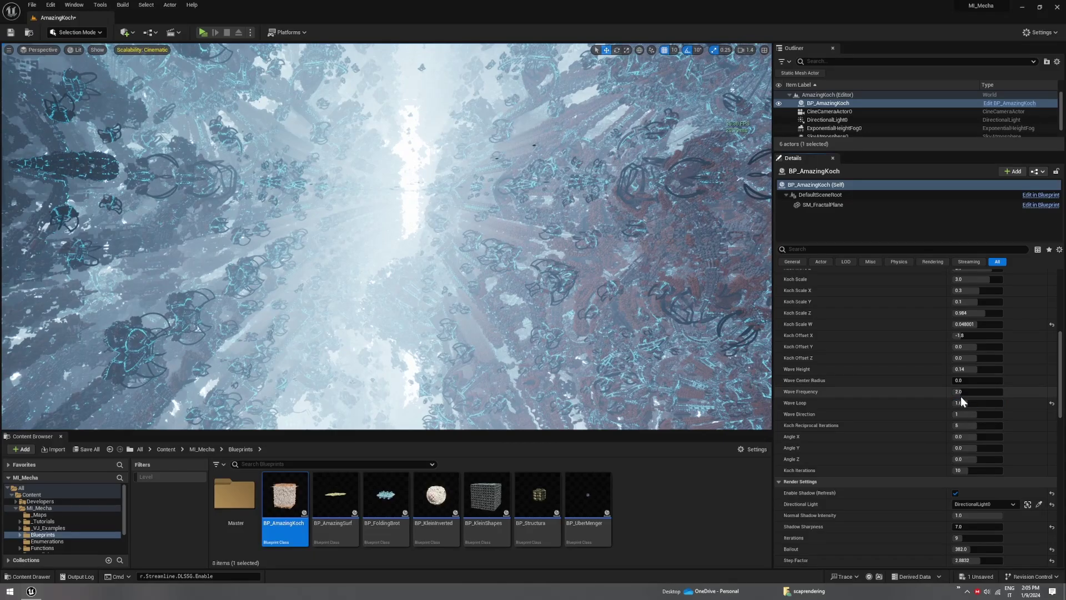
mouse_move(689, 361)
right_down()
mouse_move(736, 361)
mouse_move(683, 355)
right_up()
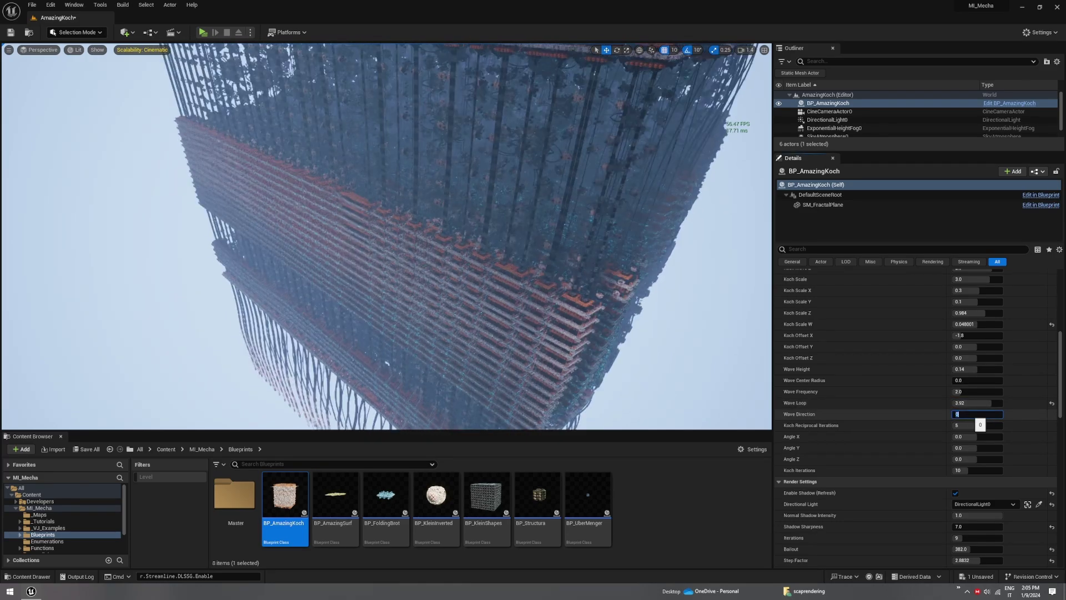
right_drag(695, 300, 705, 300)
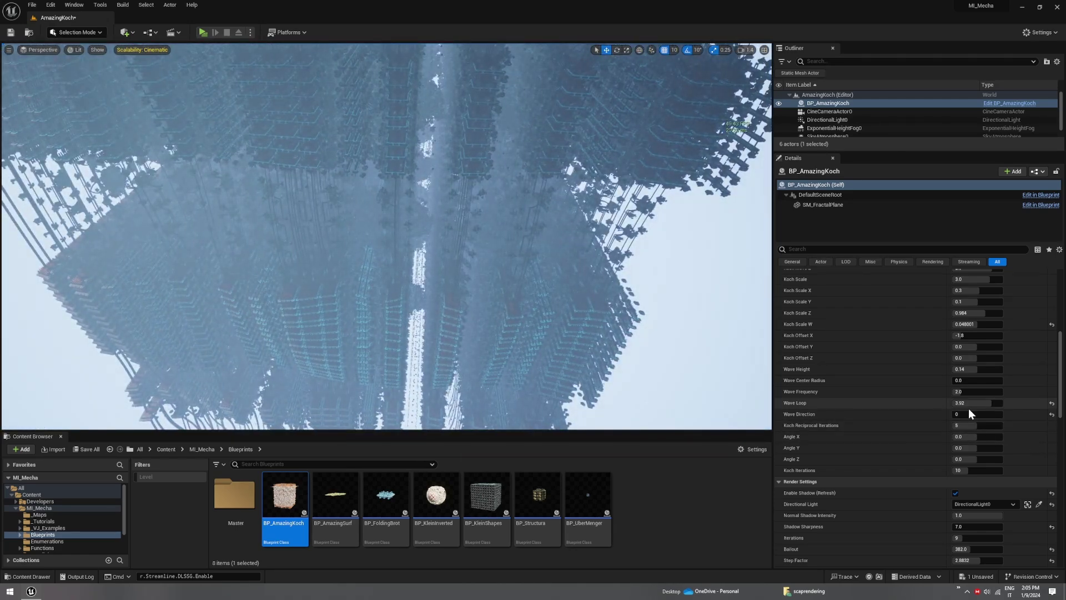
Set the fractal's Wave Loop to 4.44 and Wave Direction to 2.
drag(972, 402, 972, 398)
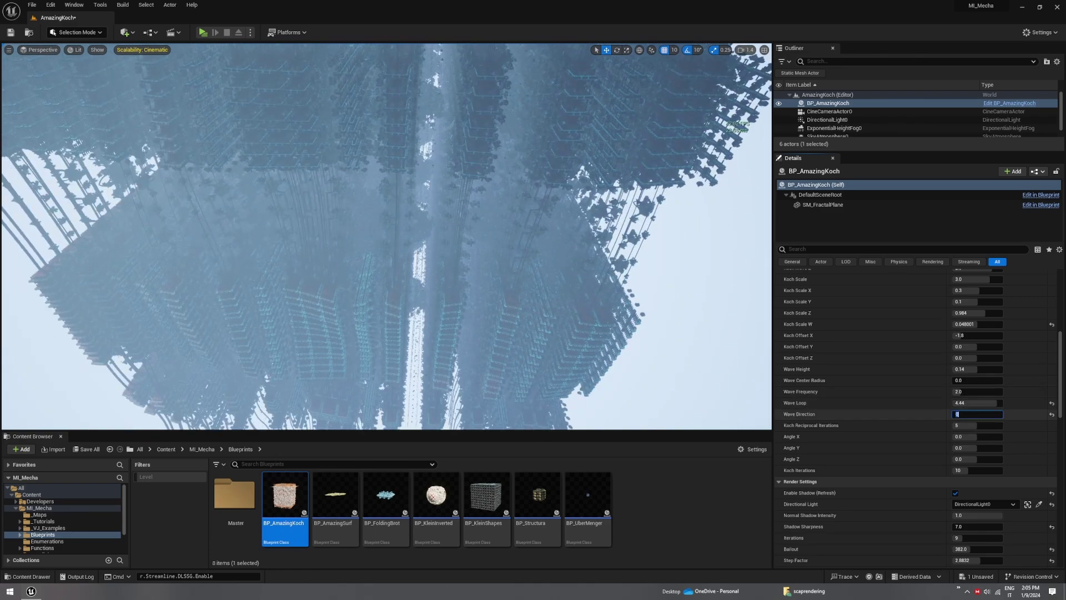
text(2)
key(Return)
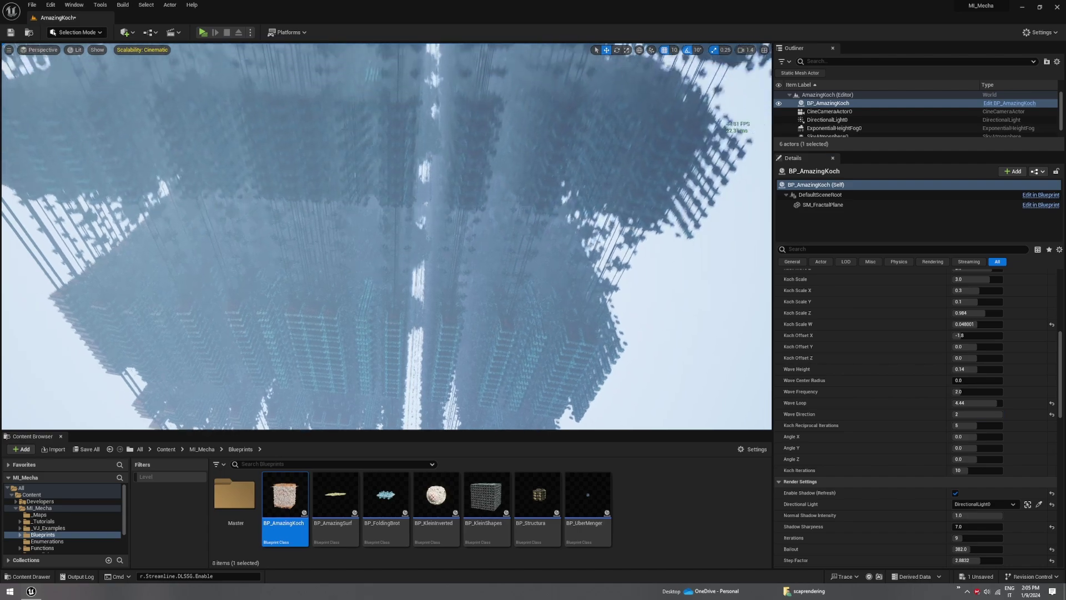
Set BP_AmazingKoch's Bounds Scale to 0.608134 and its Box Iterations to 1.
right_drag(437, 215, 437, 215)
scroll(859, 330, up, 5)
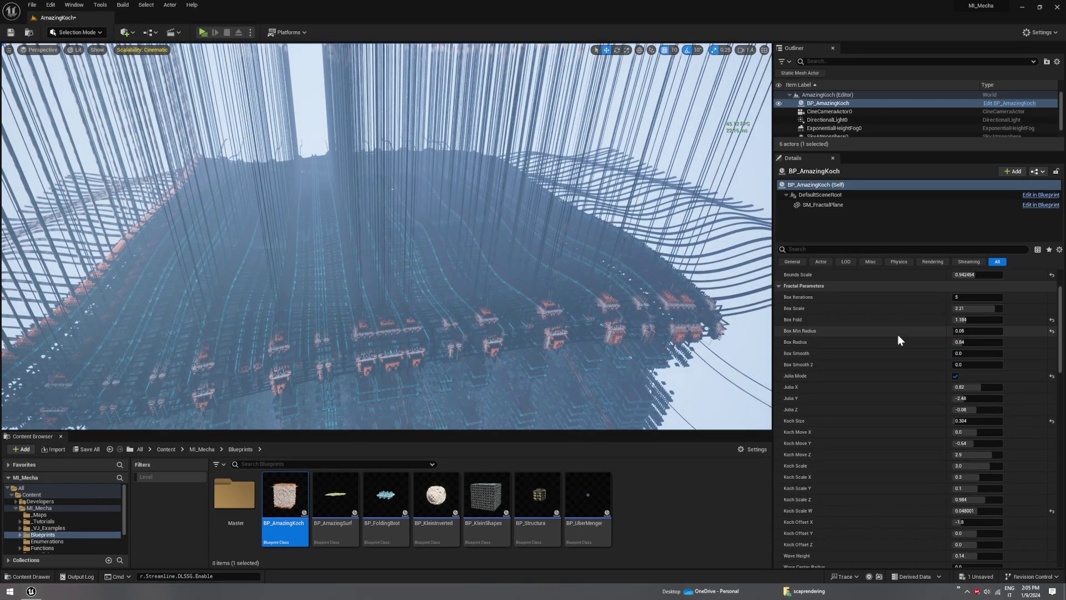
drag(975, 274, 967, 275)
scroll(842, 373, up, 3)
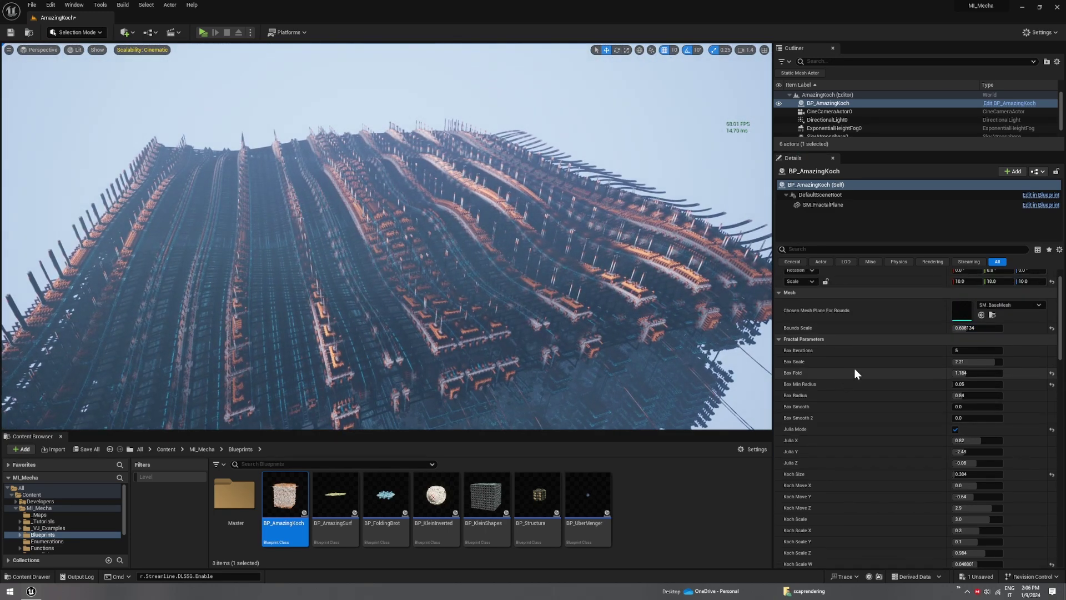
drag(964, 352, 800, 368)
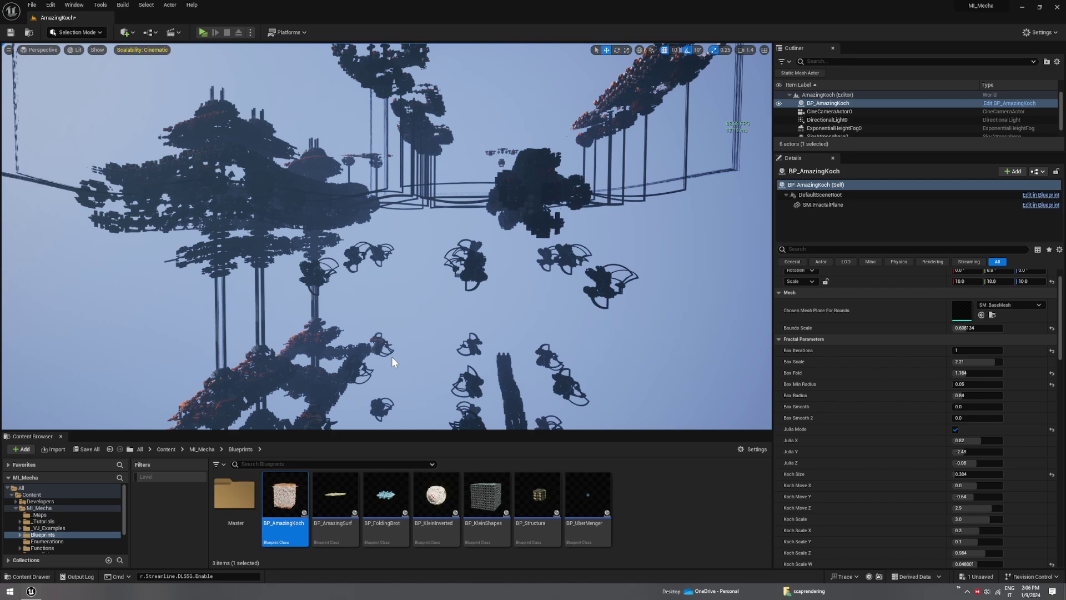
Set the fractal's Koch Move Y to about 0.48 and Koch Move Z to 0.66.
scroll(858, 434, down, 3)
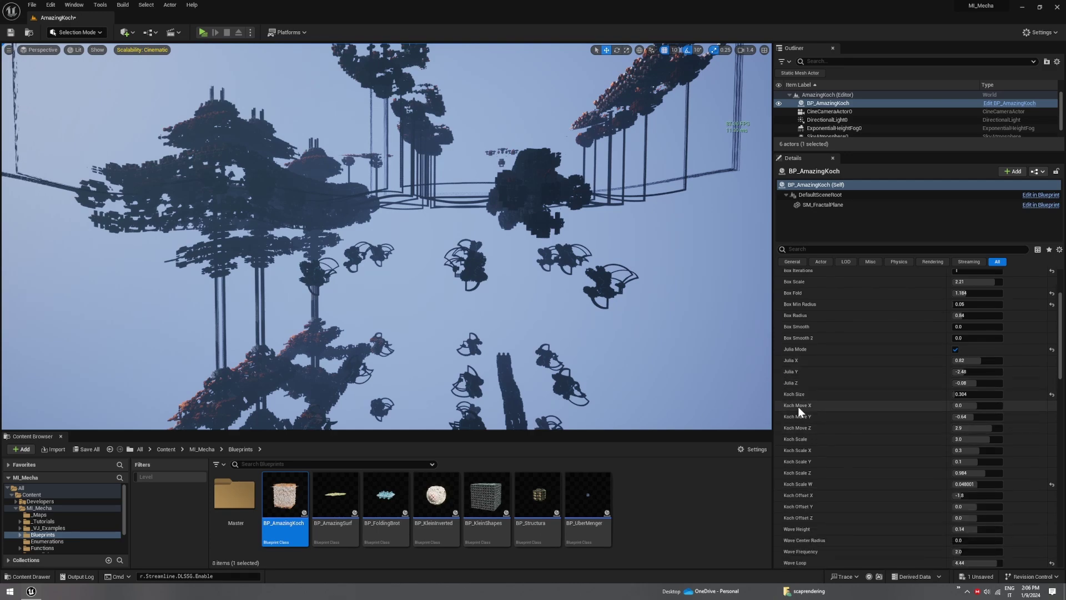
mouse_move(967, 416)
mouse_down()
mouse_move(991, 416)
mouse_move(977, 416)
mouse_move(986, 416)
mouse_move(981, 428)
mouse_move(930, 428)
mouse_move(957, 428)
mouse_up()
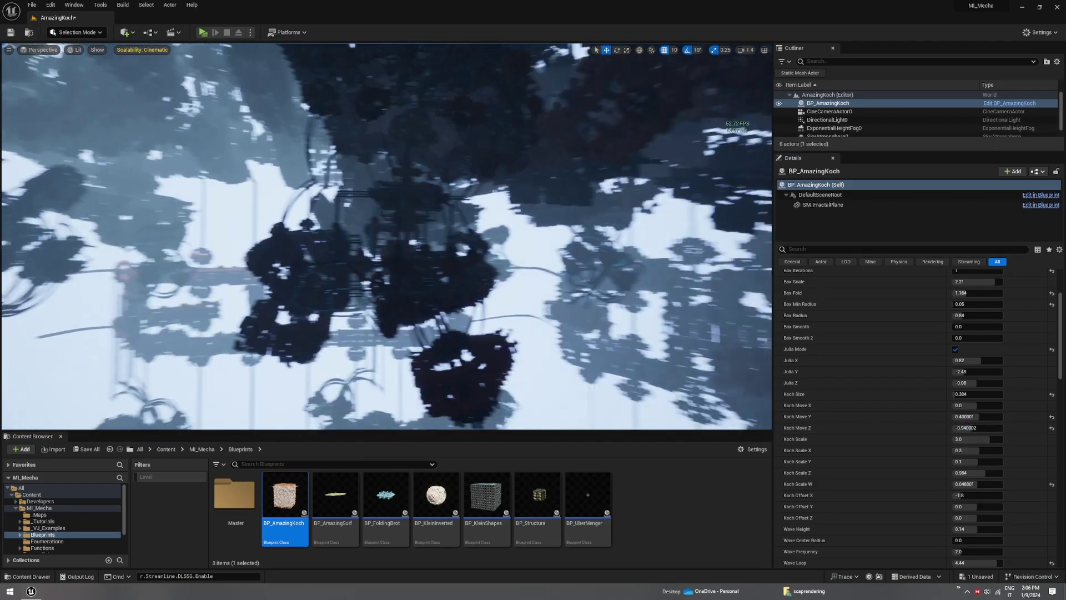
drag(966, 428, 979, 428)
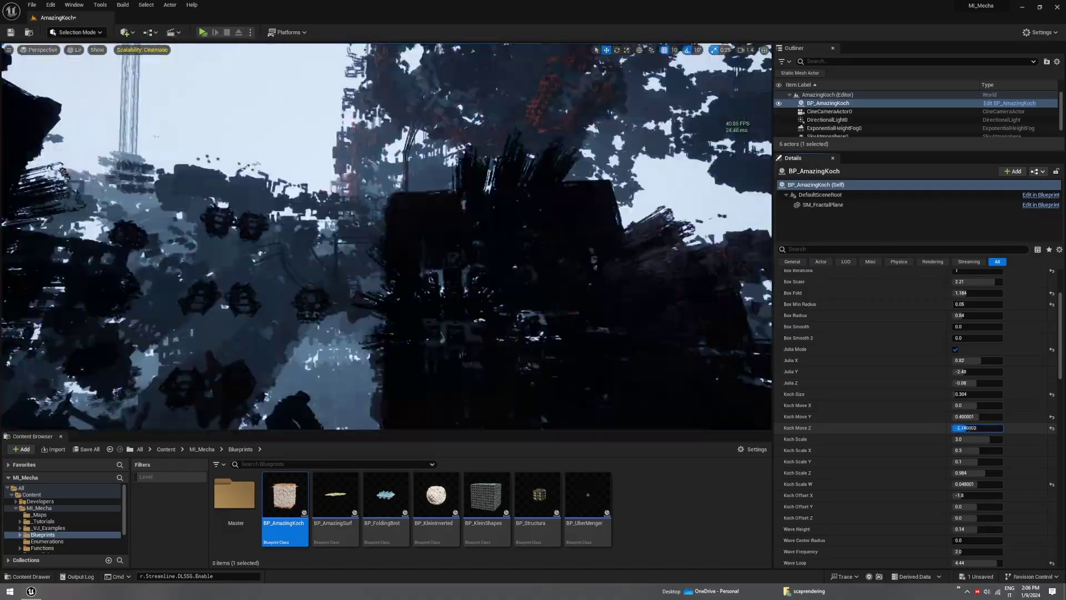
text(0.66)
key(Return)
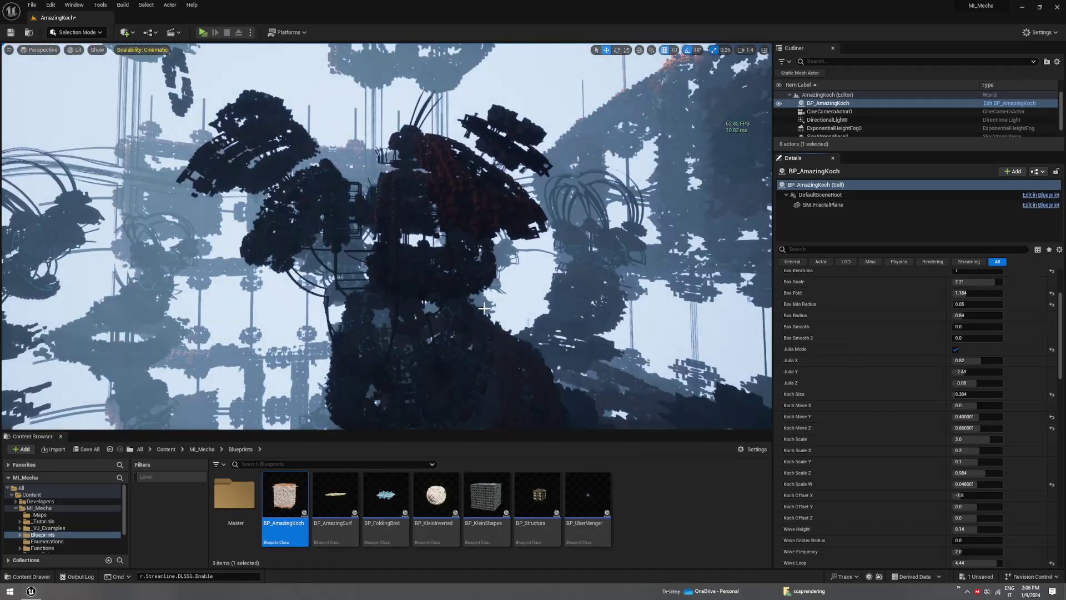
View the whole fractal from outside, set its Box Iterations to 0 and turn off Julia Mode.
mouse_move(386, 236)
right_down()
mouse_move(500, 236)
mouse_move(405, 236)
right_up()
scroll(387, 236, up, 4)
key(s)
scroll(928, 408, up, 5)
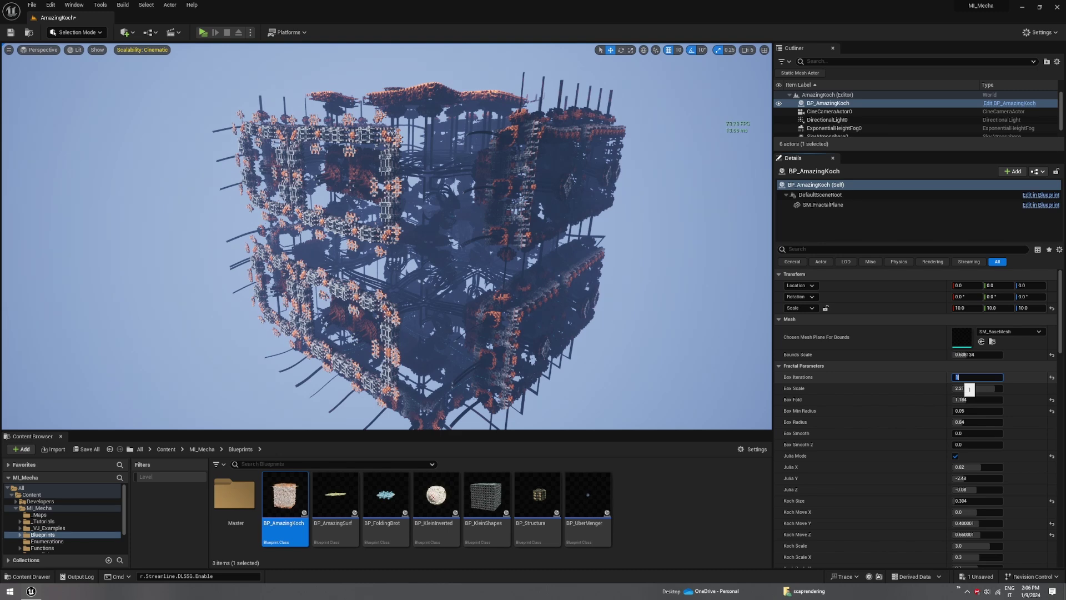
text(0)
key(Return)
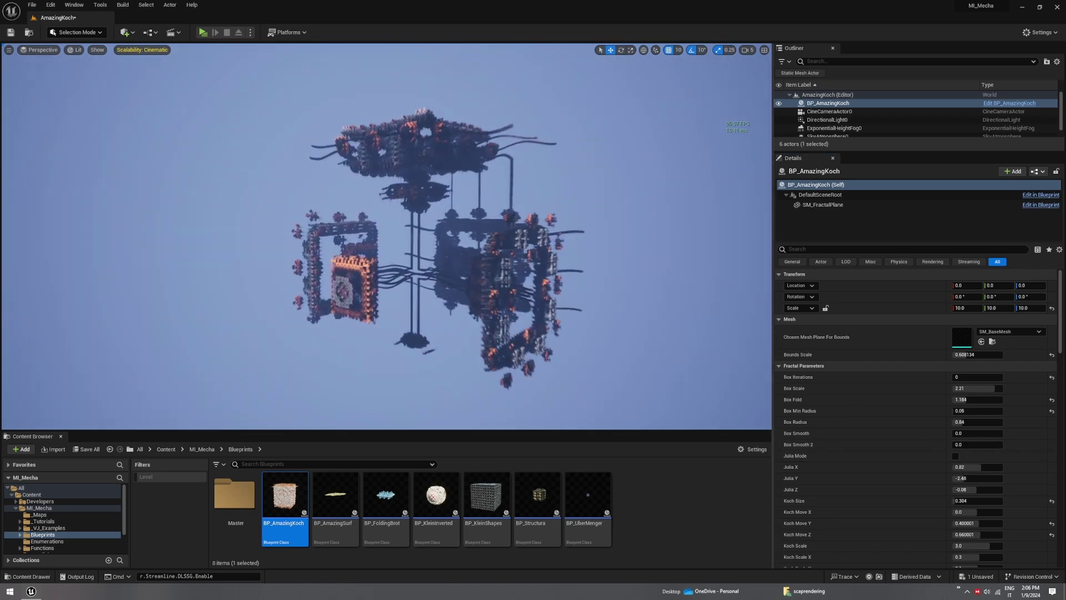
Set BP_AmazingKoch's Bounds Scale to 1.404134 and its Wave Height to 0.
drag(969, 354, 994, 354)
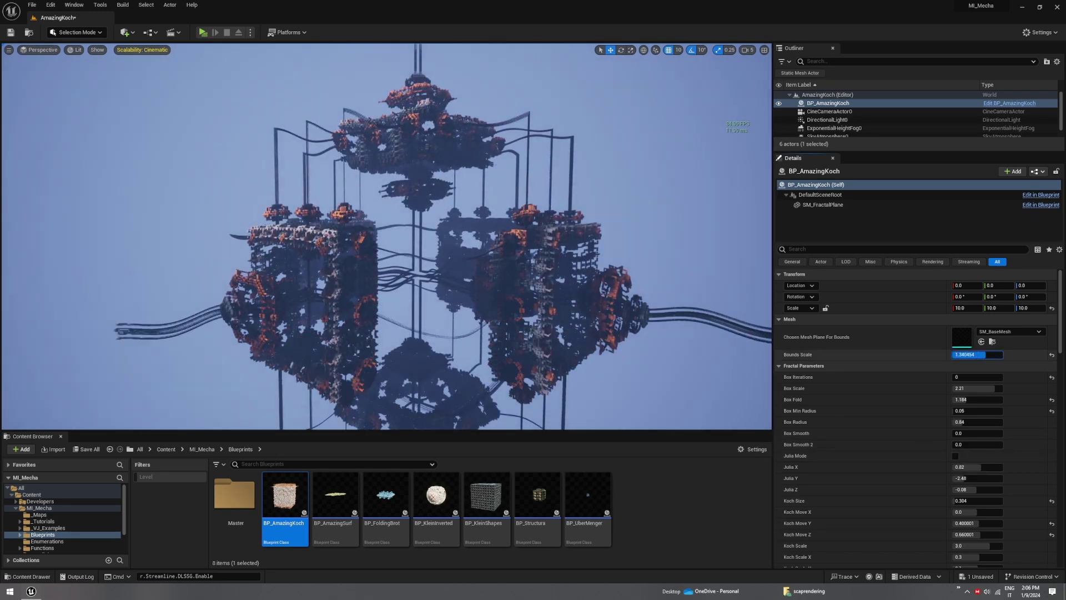
scroll(886, 414, down, 6)
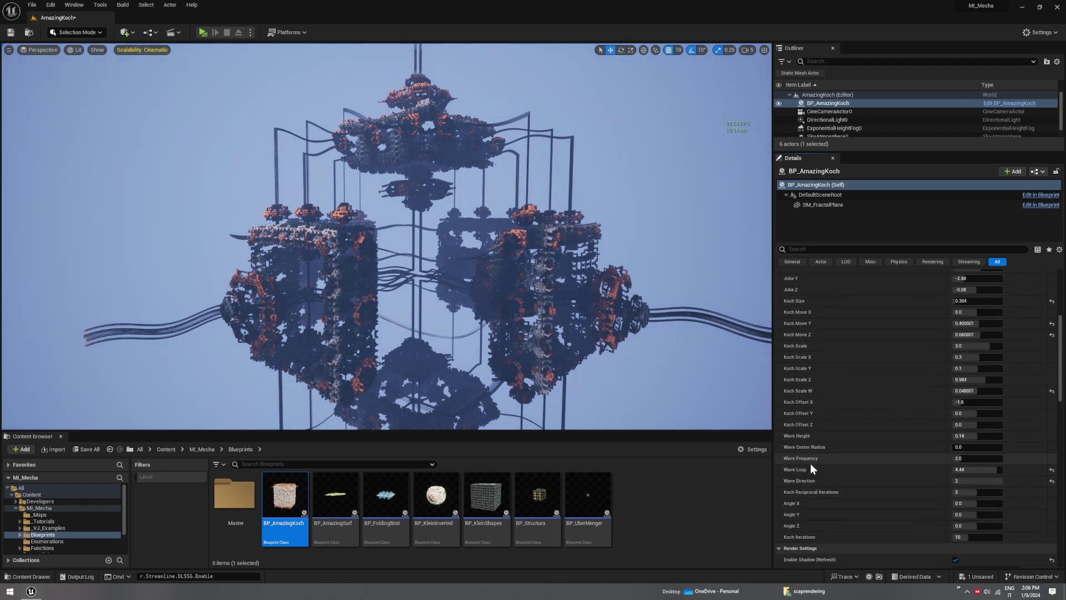
click(969, 436)
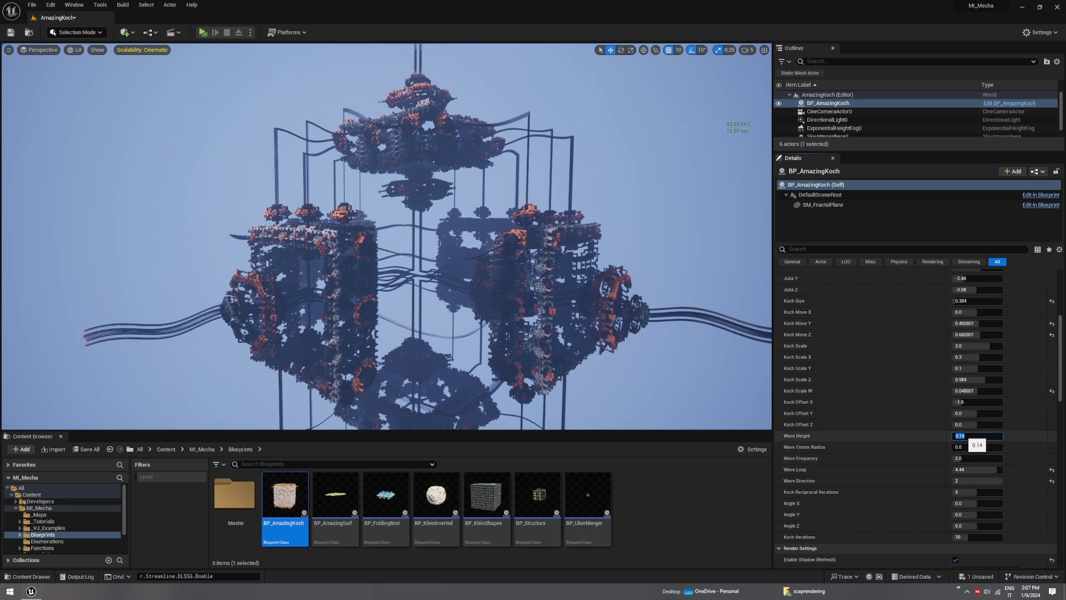
key(Return)
Set Koch Move X to -1.040001, Y to 0.000001 and Z to 0.180001, and open Box Iterations for editing.
scroll(947, 423, up, 3)
drag(977, 406, 971, 405)
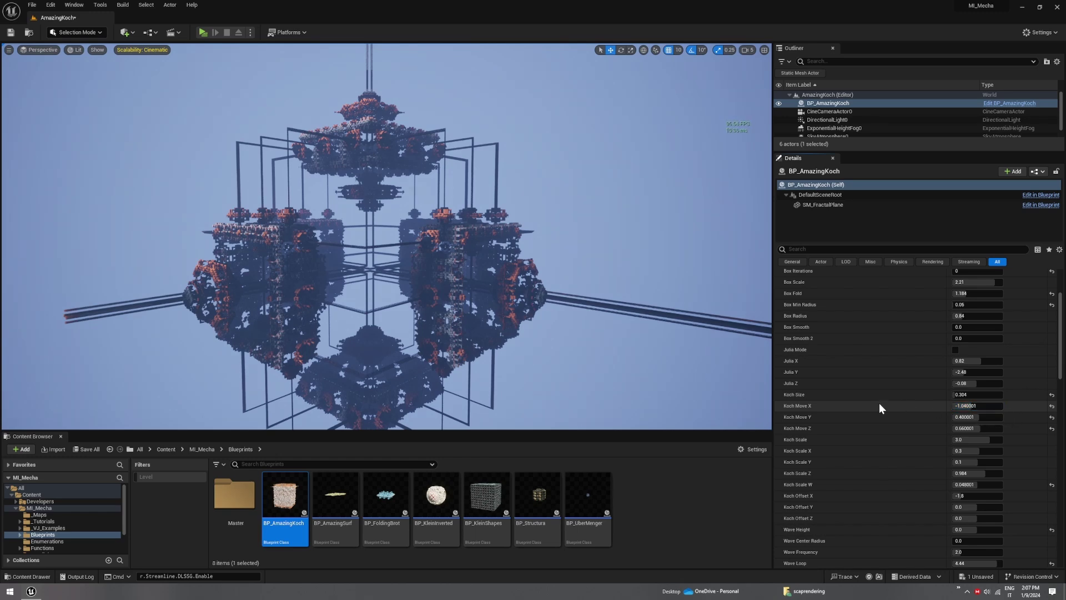
drag(977, 416, 922, 422)
scroll(915, 416, up, 3)
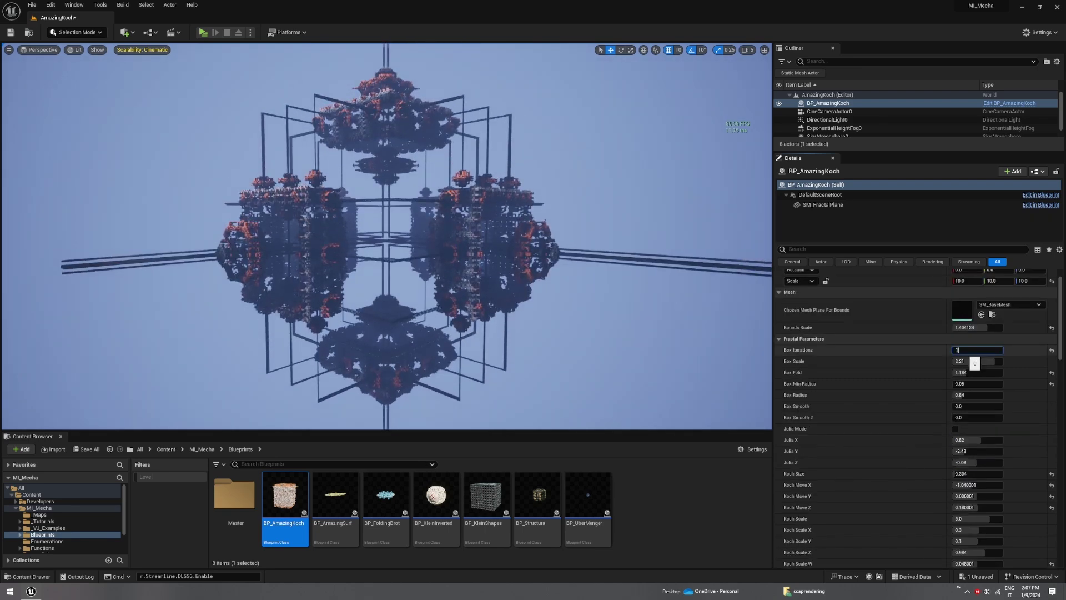
Set BP_AmazingKoch's Box Iterations to 1.
key(Return)
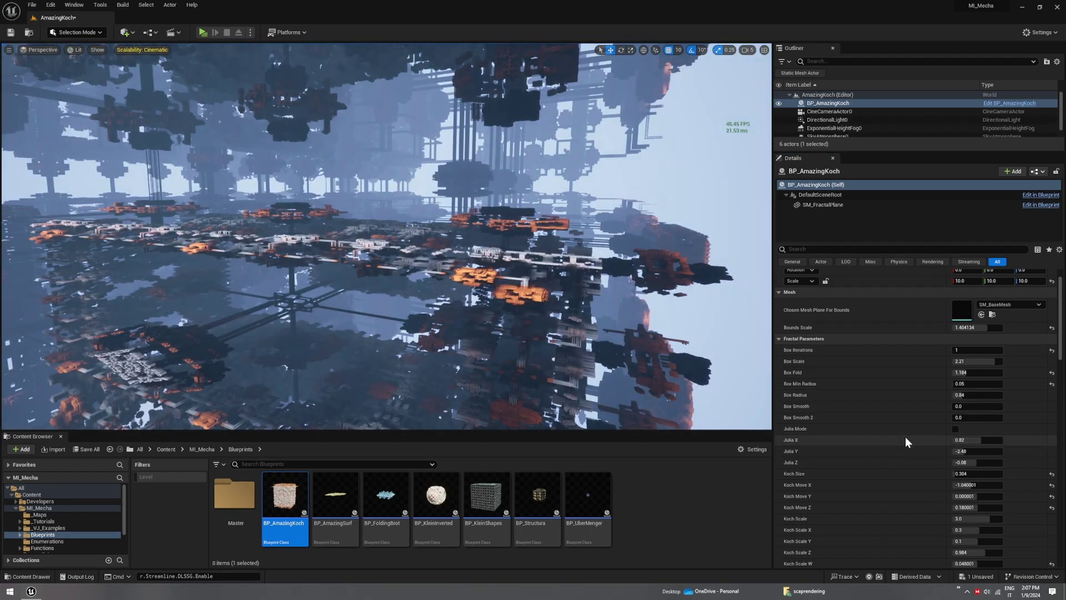
scroll(905, 436, down, 3)
mouse_move(978, 418)
mouse_down()
mouse_move(1000, 418)
mouse_move(946, 418)
mouse_move(975, 419)
mouse_up()
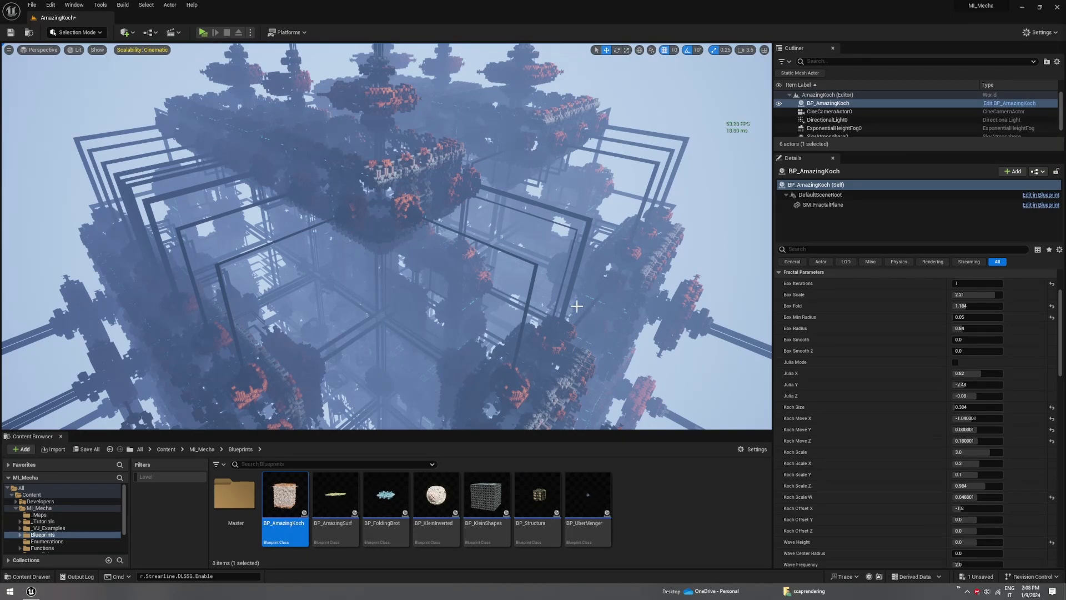
Set the fractal's Koch Scale W to -0.047999 with the camera among its structures.
key(w)
right_drag(577, 306, 624, 315)
key(s)
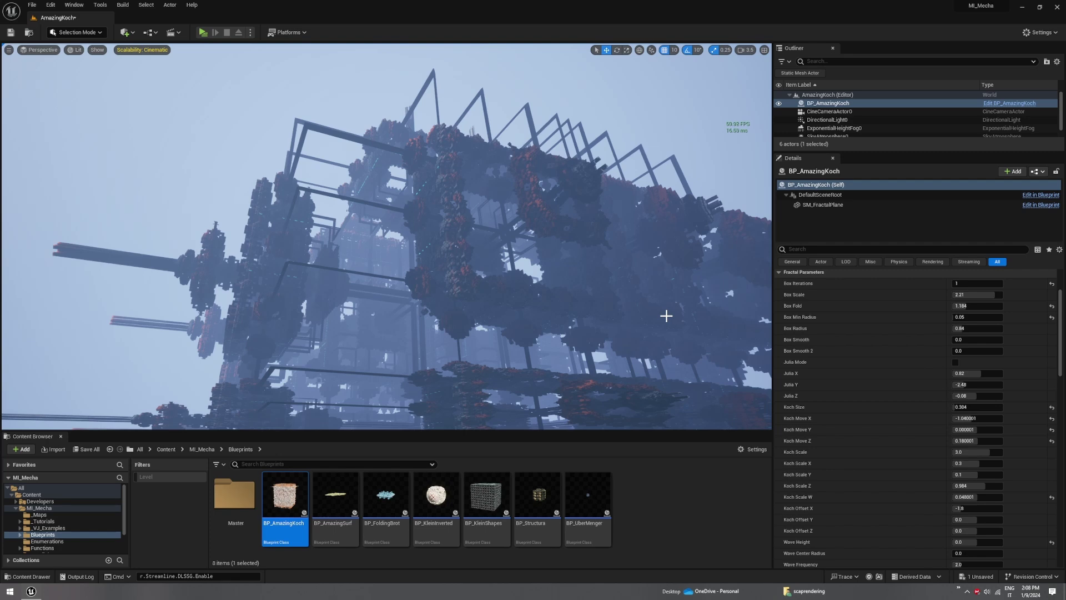
right_drag(430, 301, 470, 330)
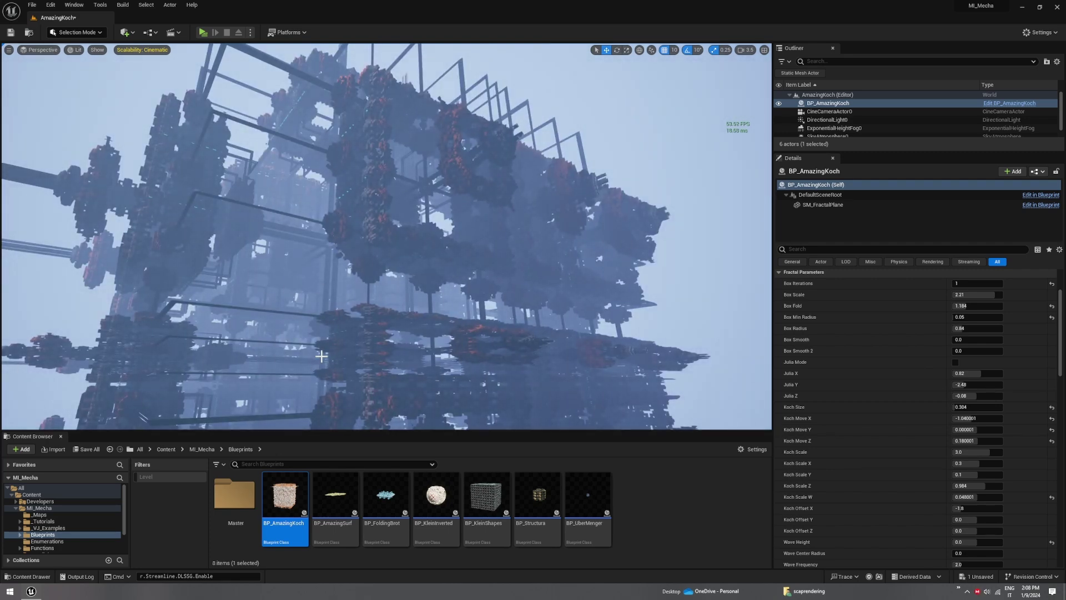
mouse_move(360, 309)
right_down()
mouse_move(355, 299)
mouse_move(378, 305)
mouse_move(361, 291)
right_up()
key(s)
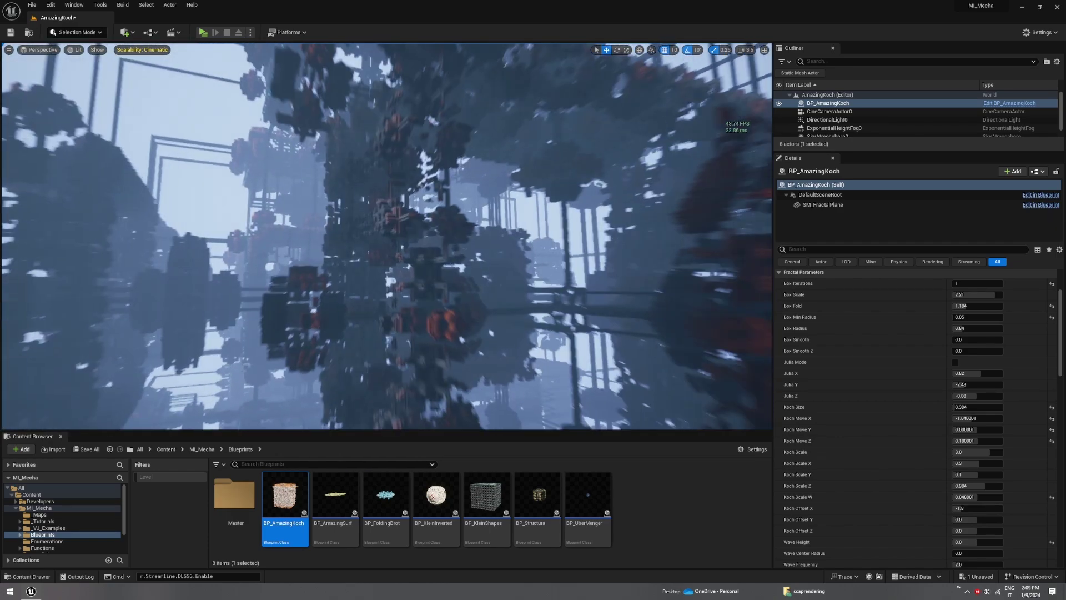
scroll(847, 407, down, 10)
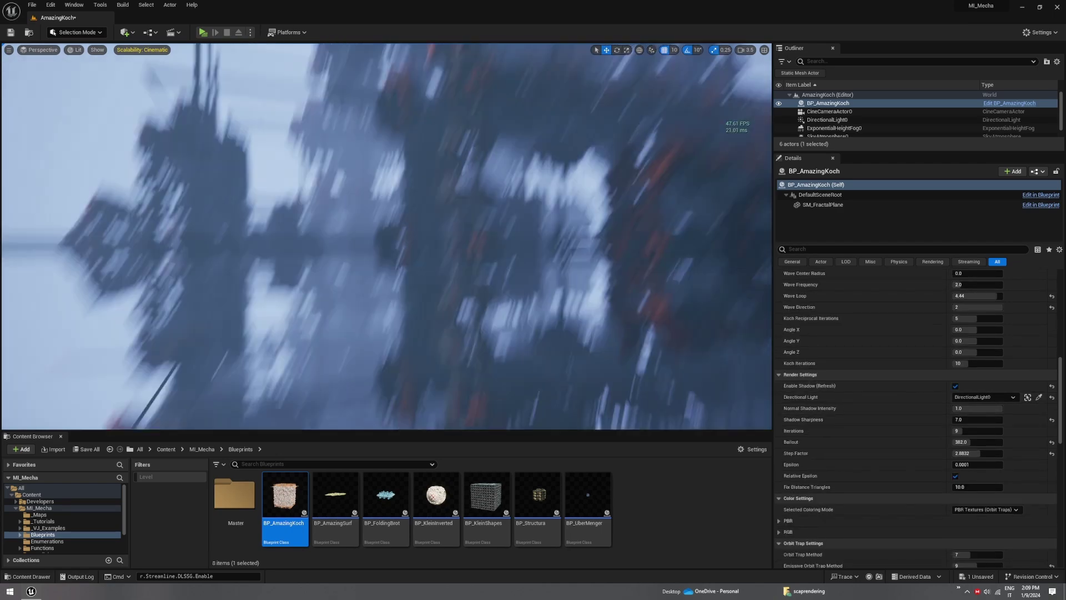
scroll(891, 317, up, 5)
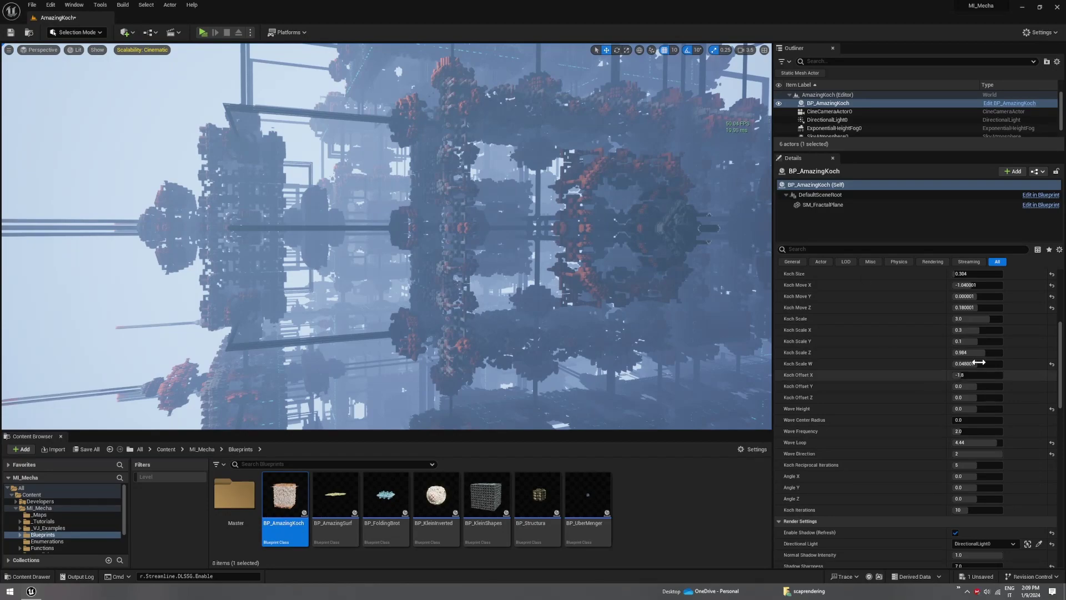
mouse_move(973, 364)
mouse_down()
mouse_move(993, 364)
mouse_move(966, 363)
mouse_up()
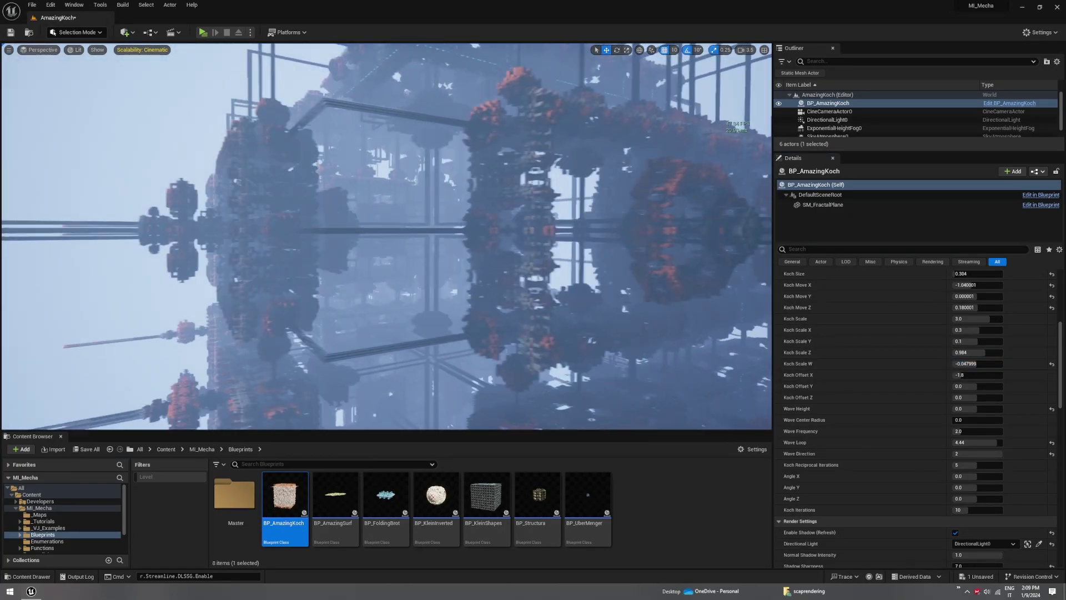